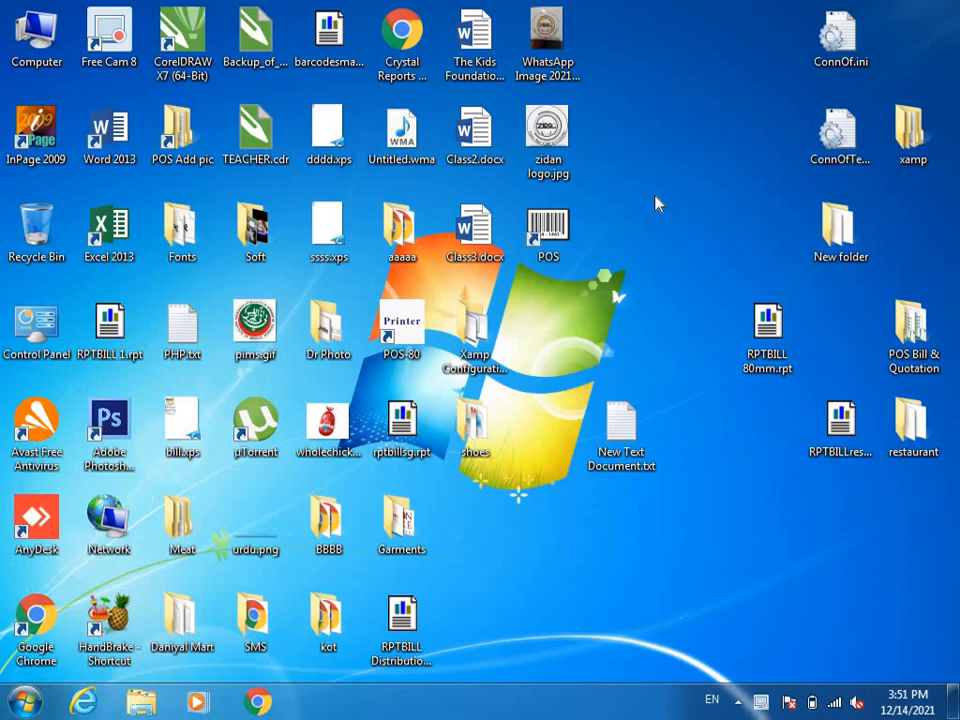
Step: Launch iPOS.NET and log in as the administrator with the account password
double_click(556, 236)
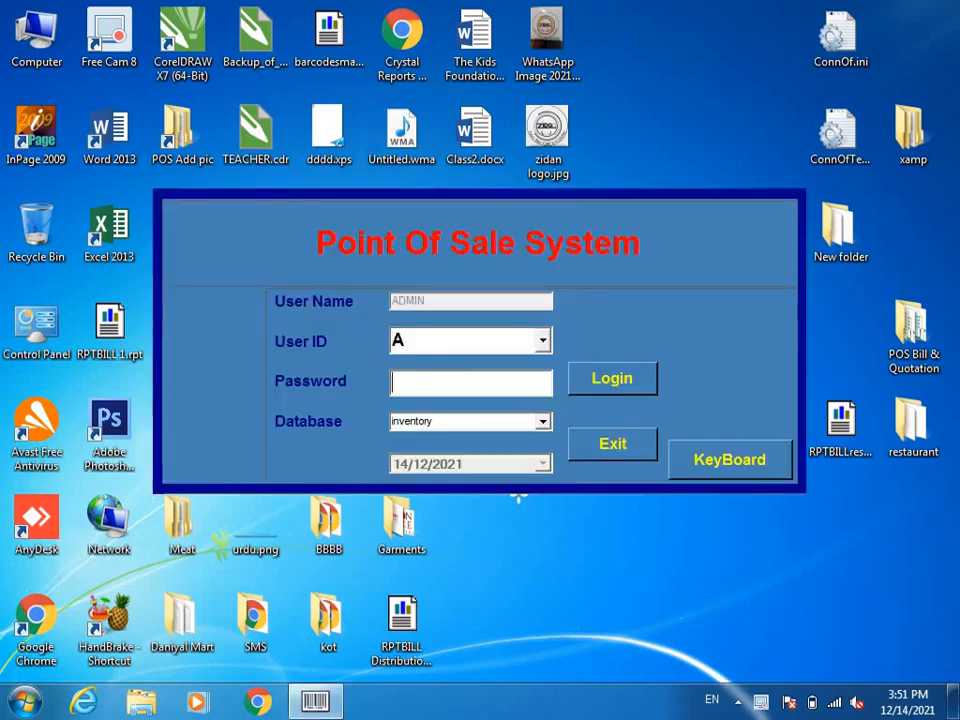
text(***)
key(Tab)
key(Return)
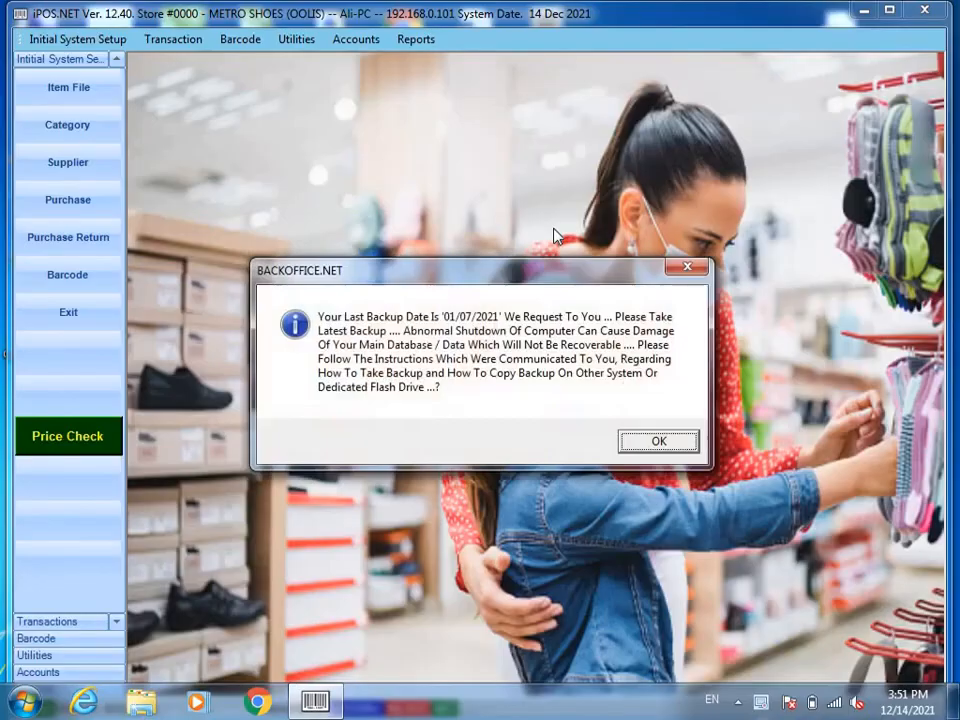
Step: Dismiss the backup reminder and backup utility, maximise the main window, and open Category
click(638, 442)
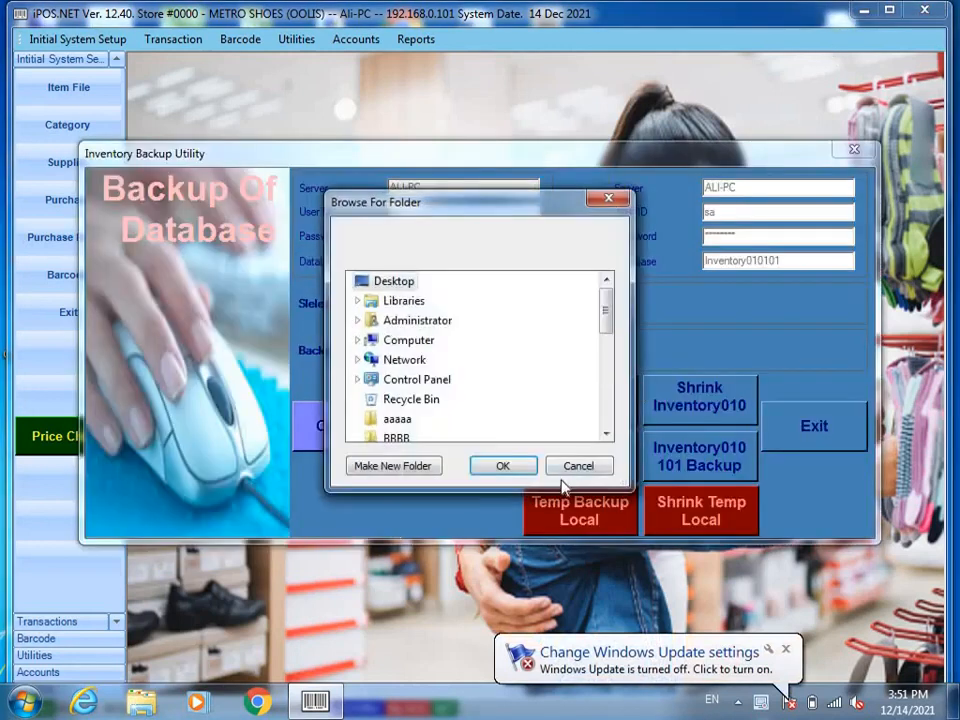
click(572, 466)
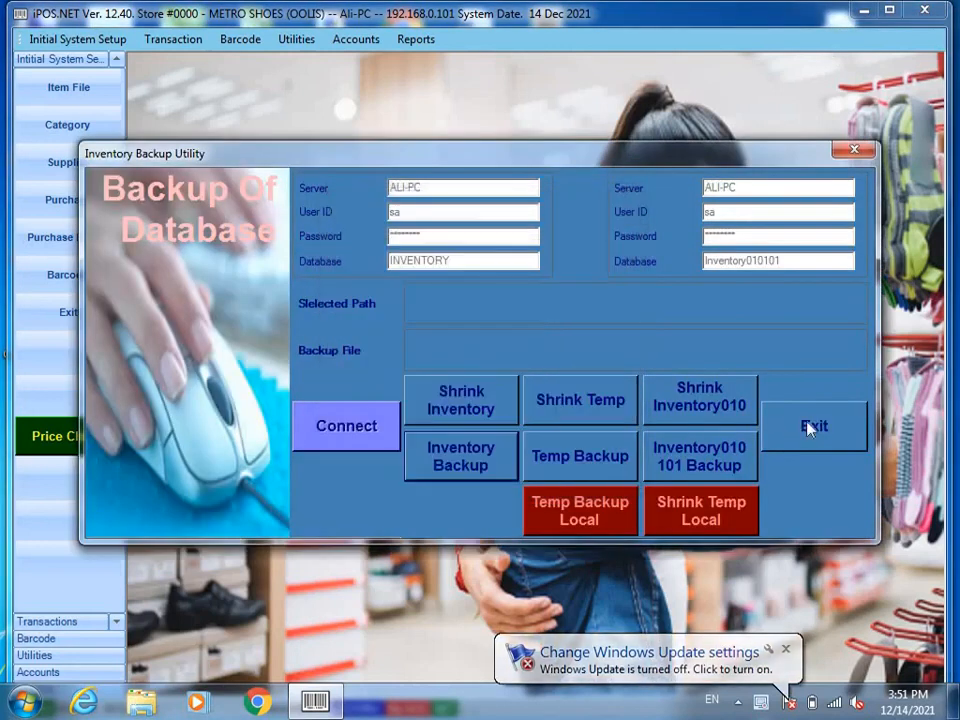
click(801, 426)
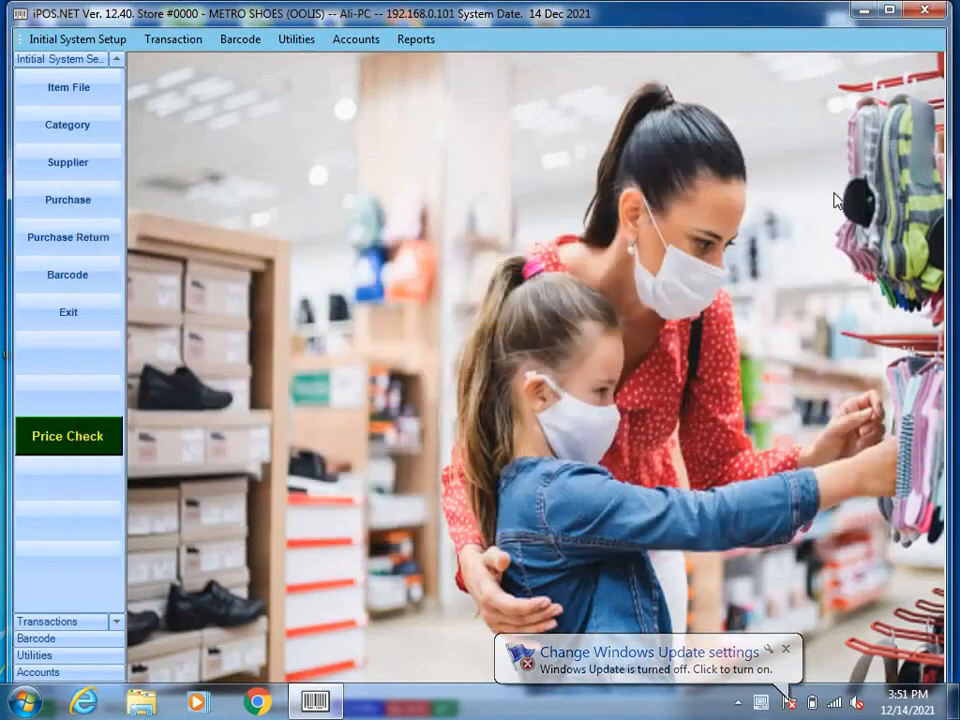
click(887, 10)
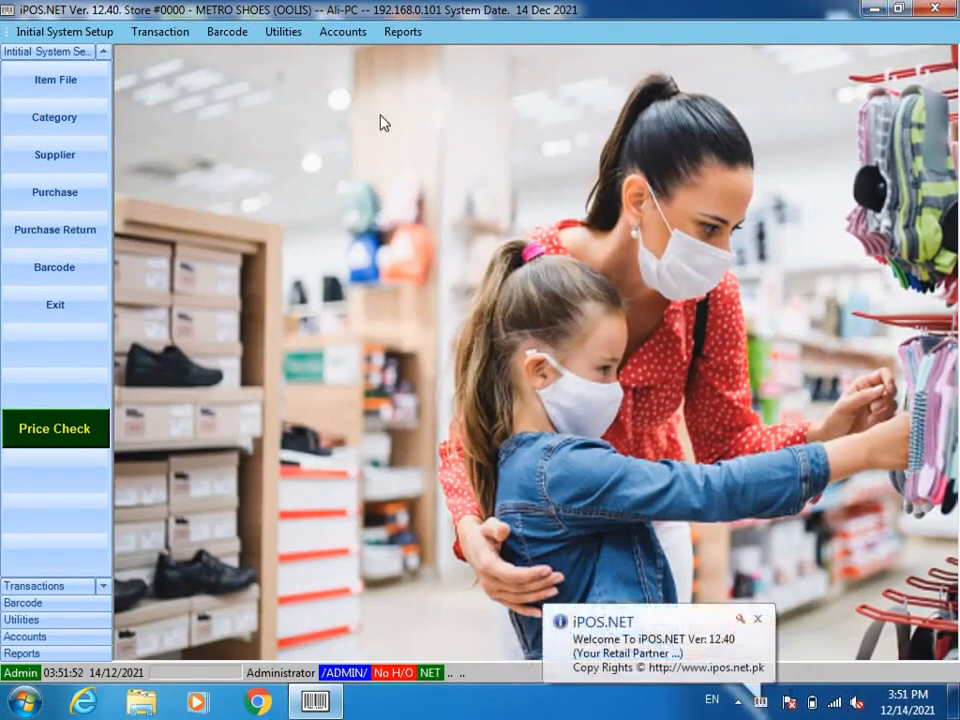
click(69, 118)
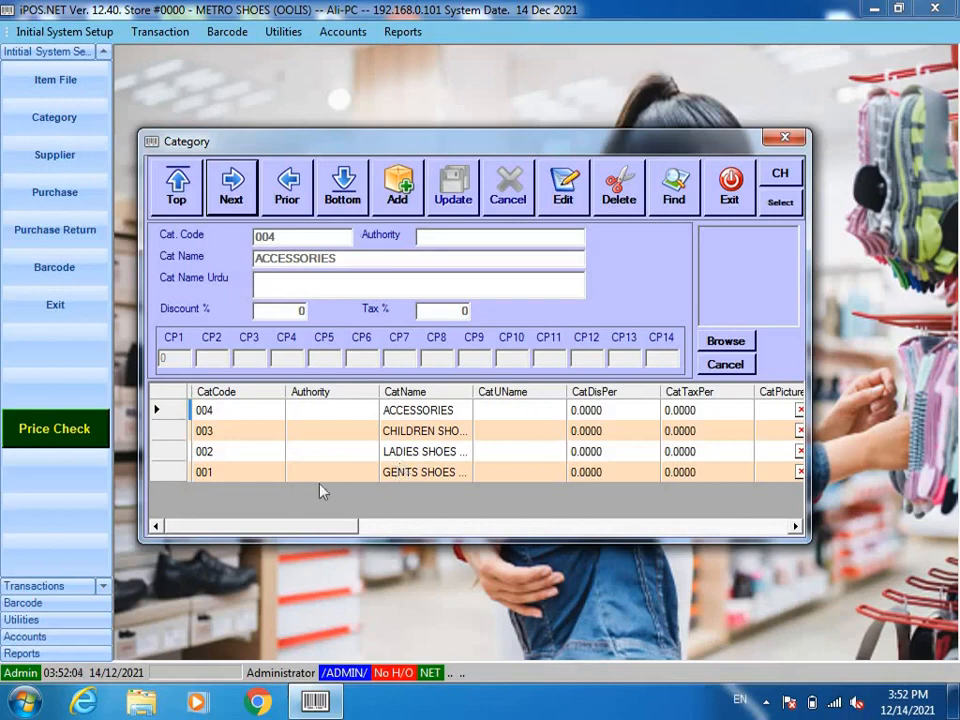
Step: Review the GENTS, LADIES and CHILDREN SHOES and ACCESSORIES categories, then close the Category form
click(420, 480)
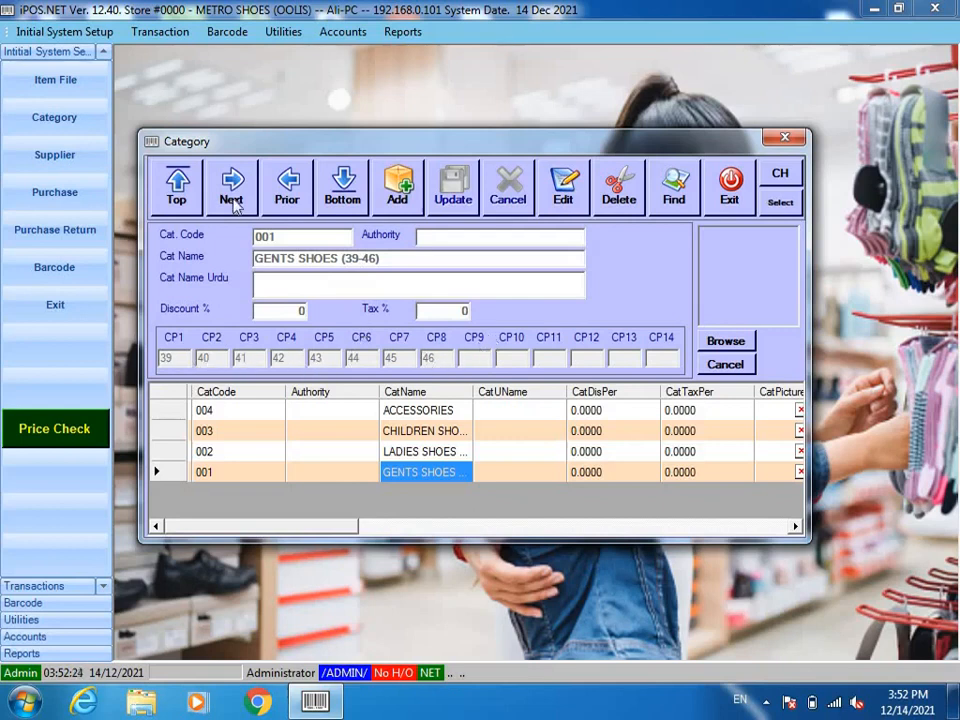
click(287, 186)
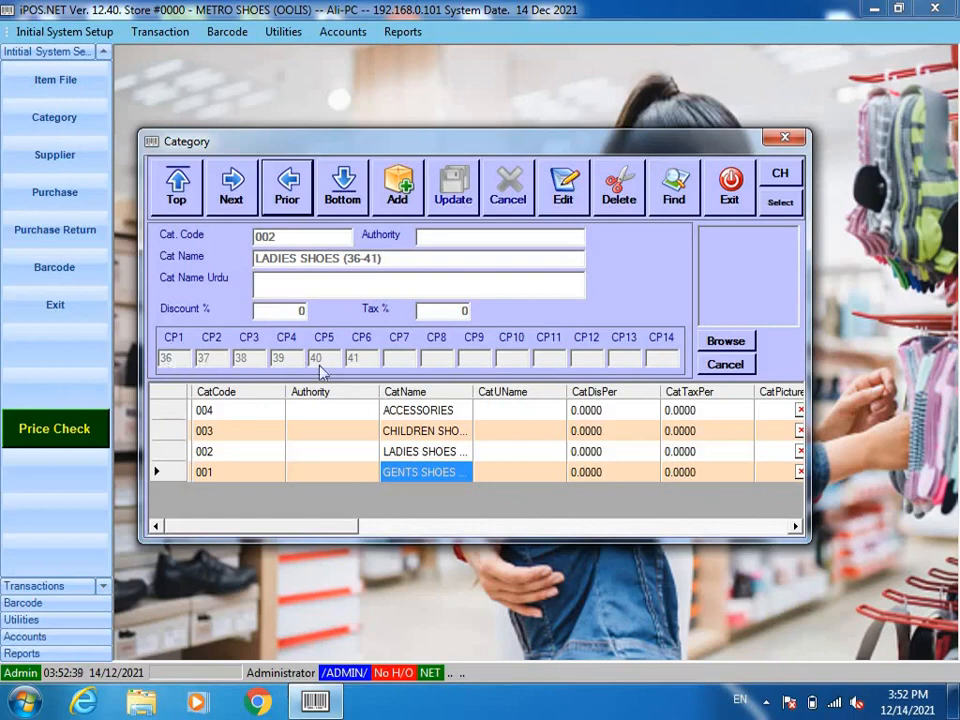
click(279, 189)
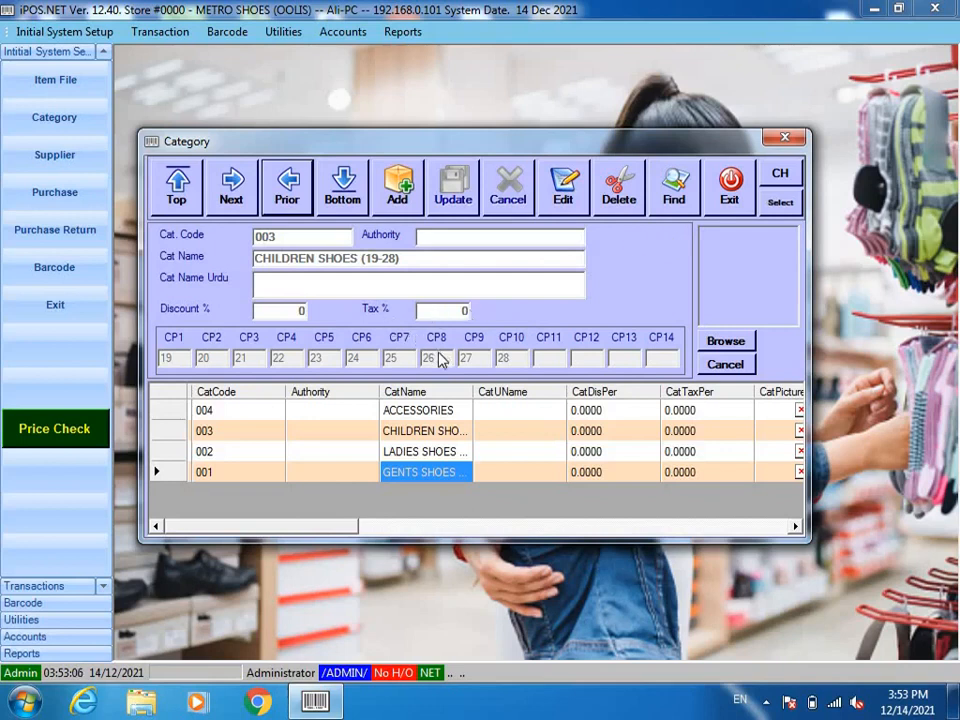
click(415, 412)
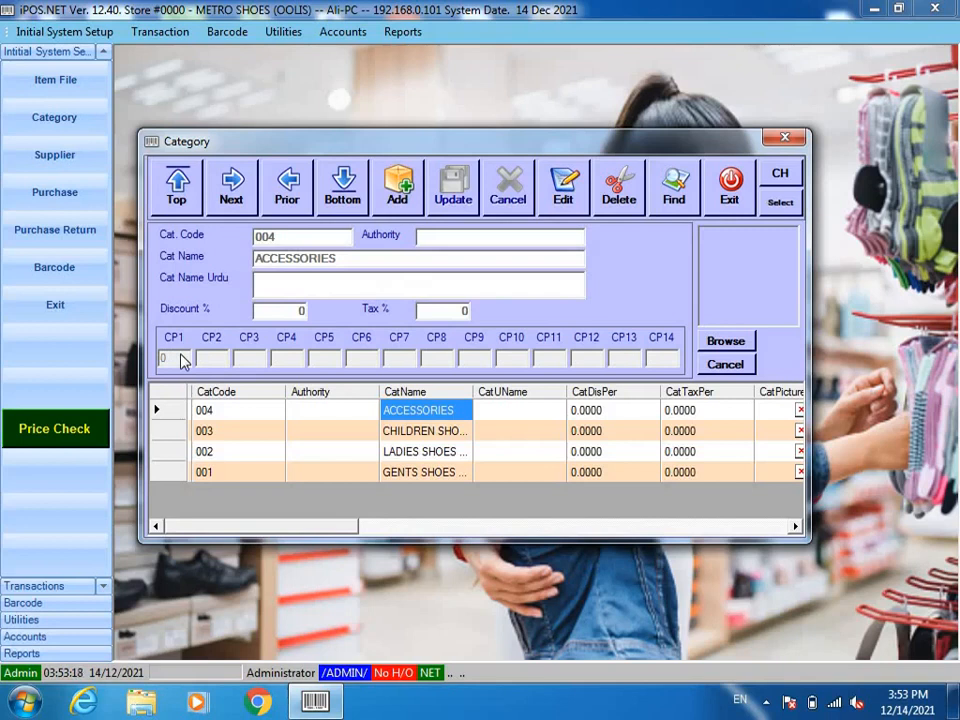
click(729, 185)
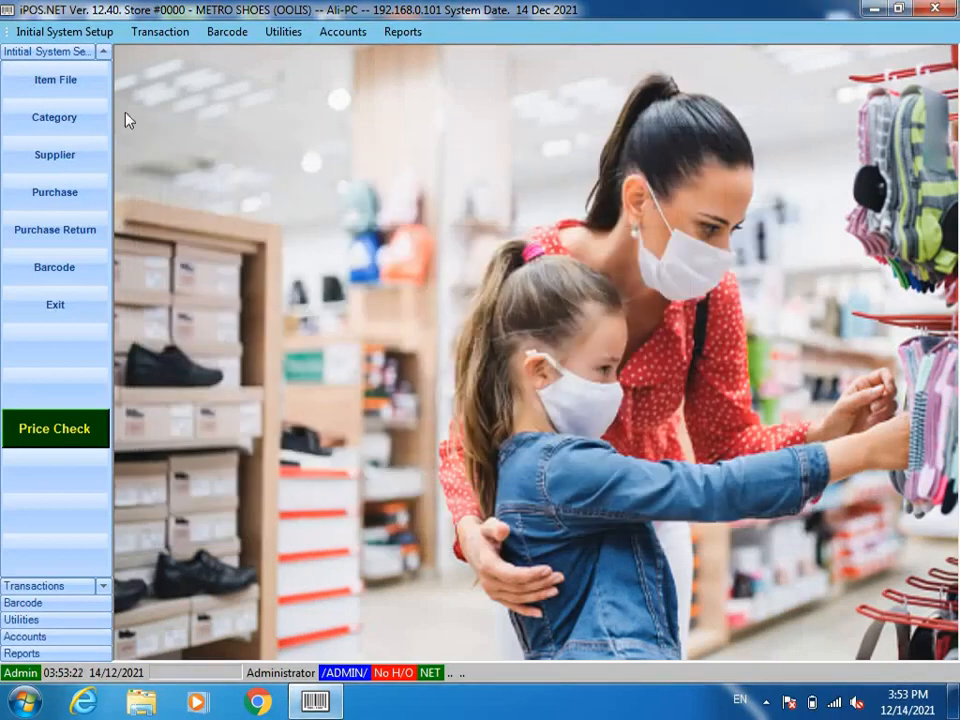
click(62, 156)
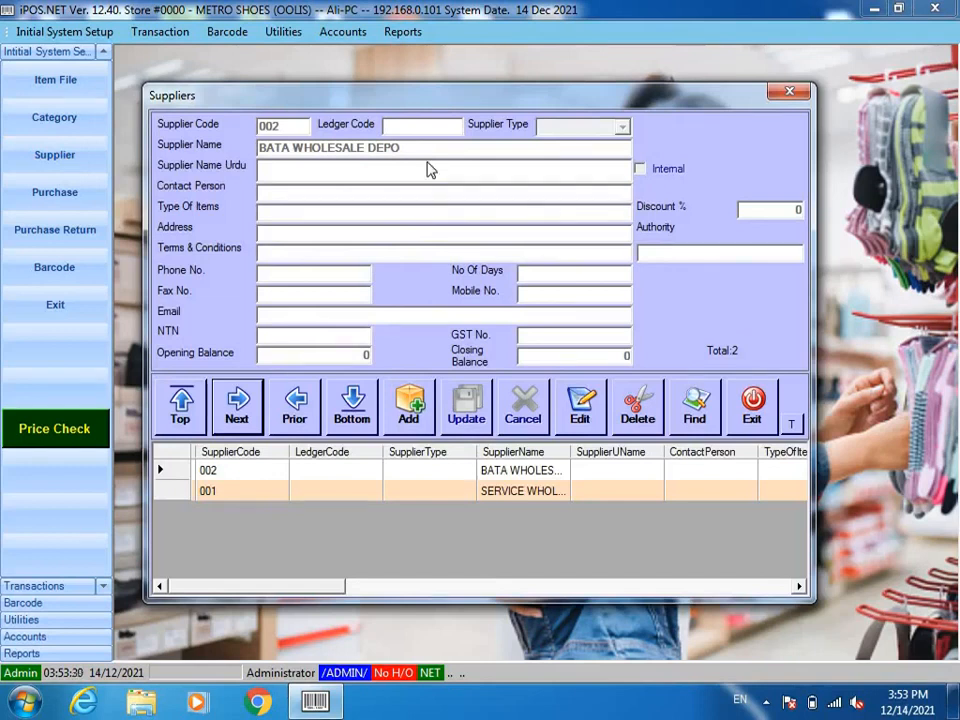
click(737, 401)
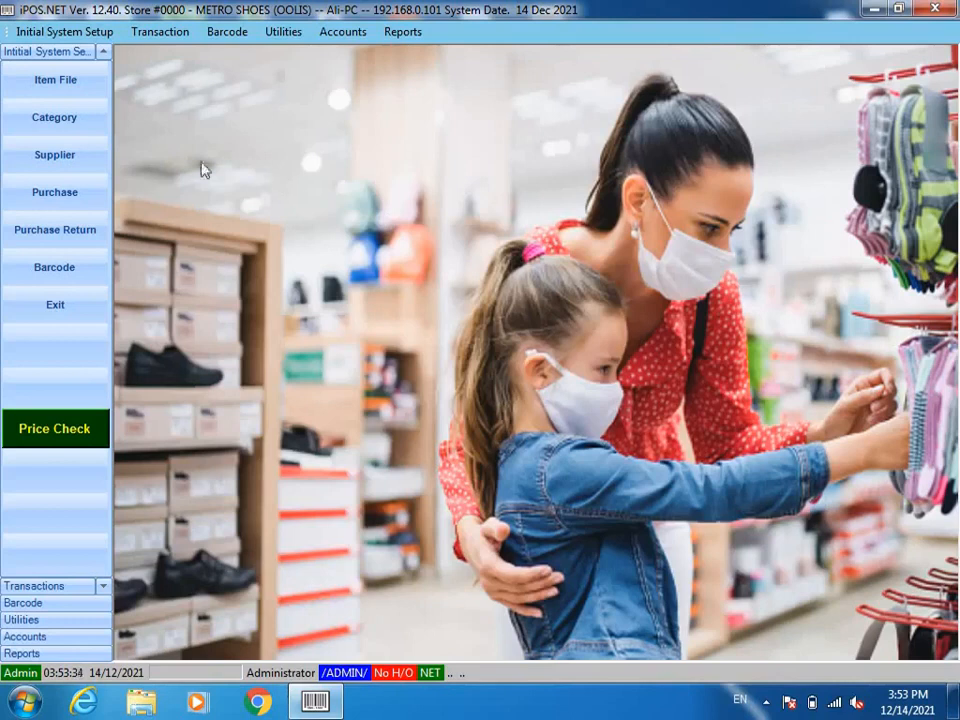
click(65, 95)
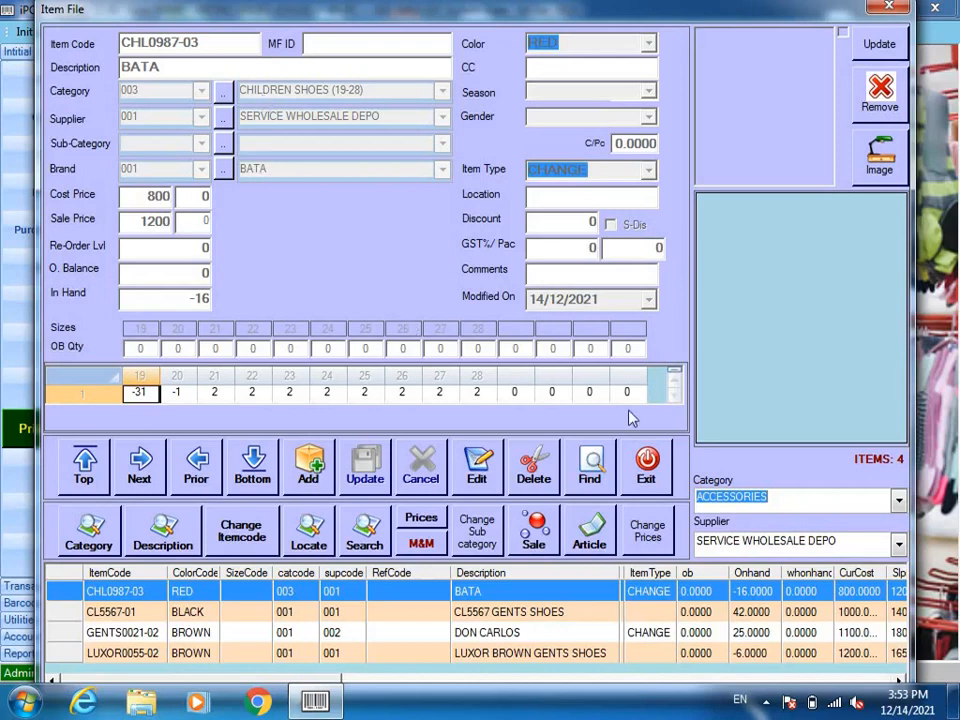
click(644, 458)
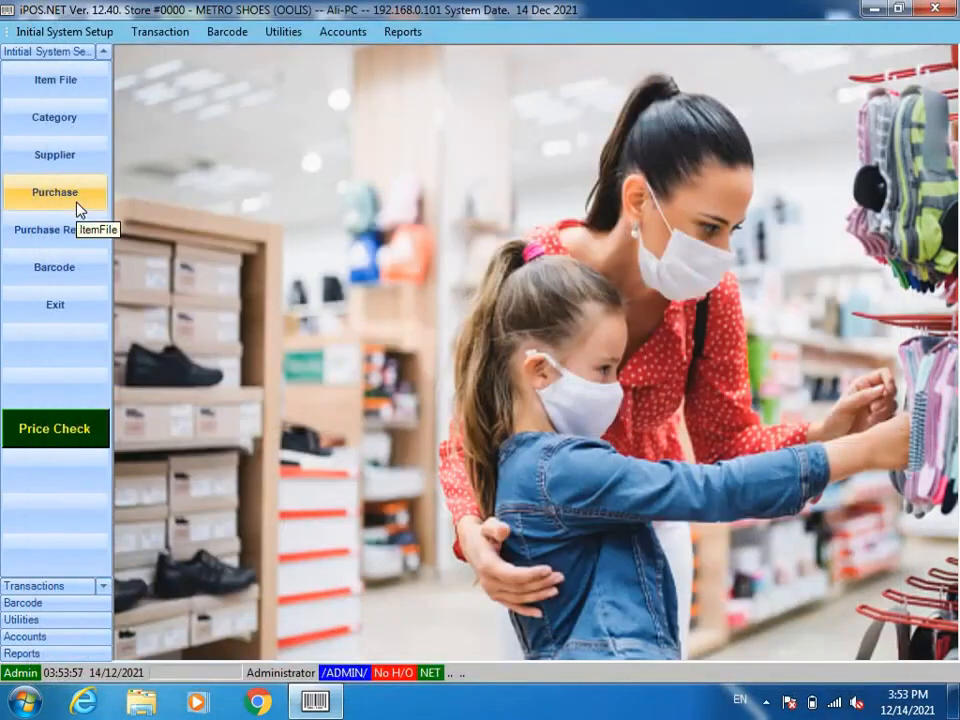
click(78, 206)
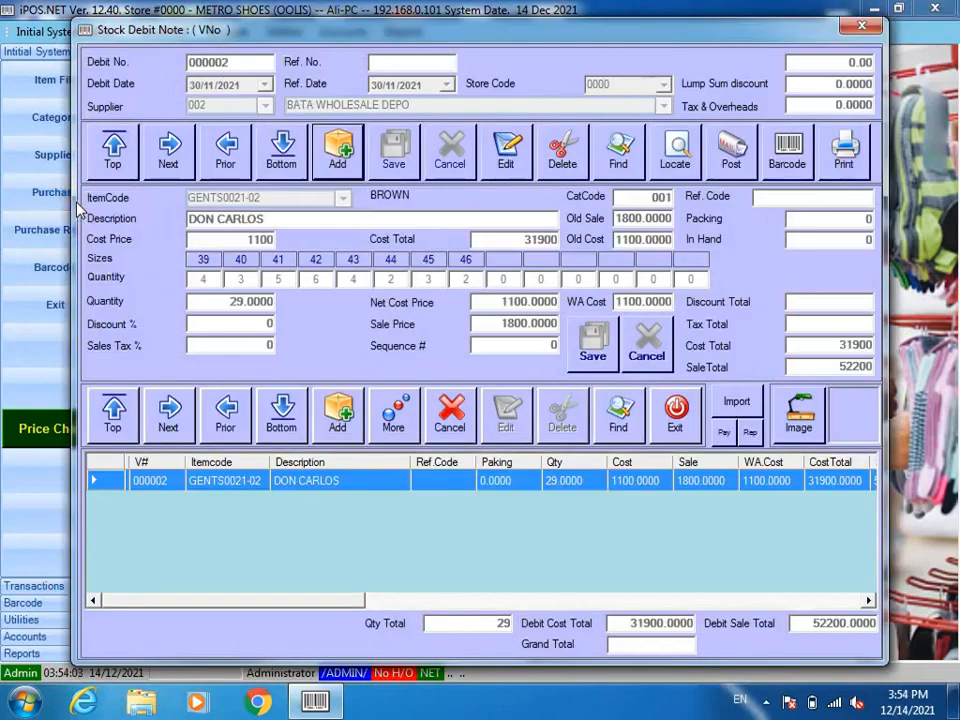
click(440, 410)
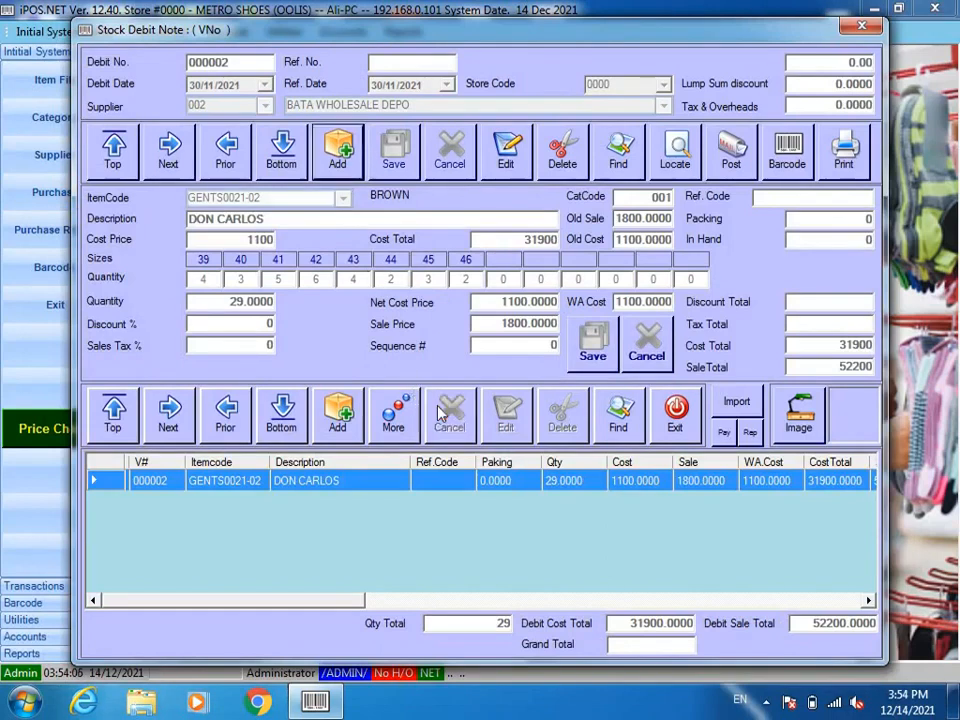
click(693, 425)
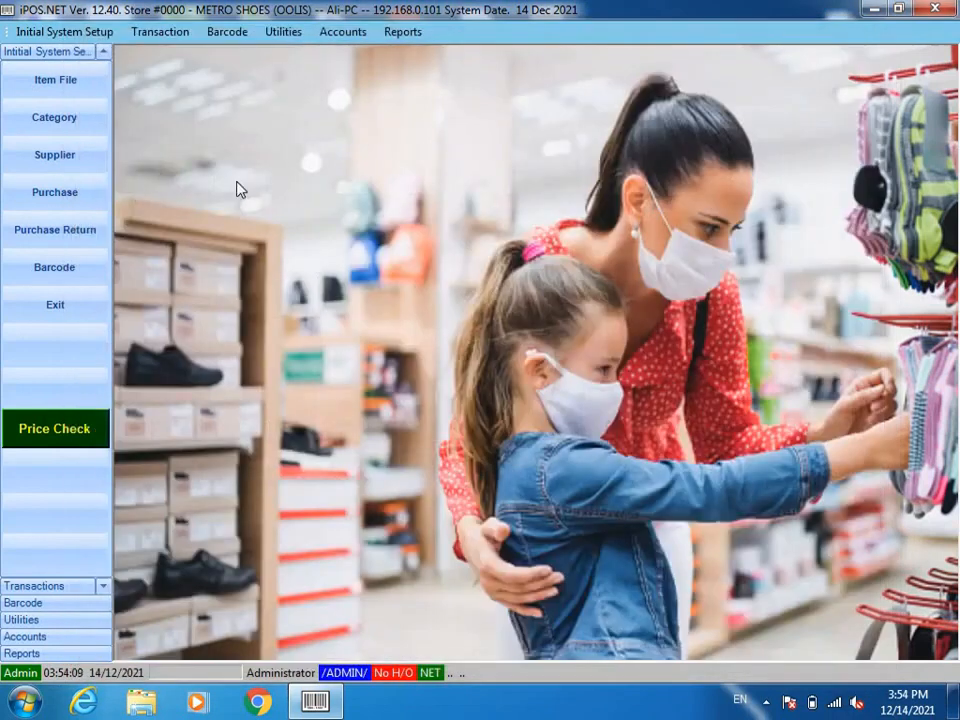
Step: In Item File, add a new item with code 21345- and colour BLACK
click(50, 72)
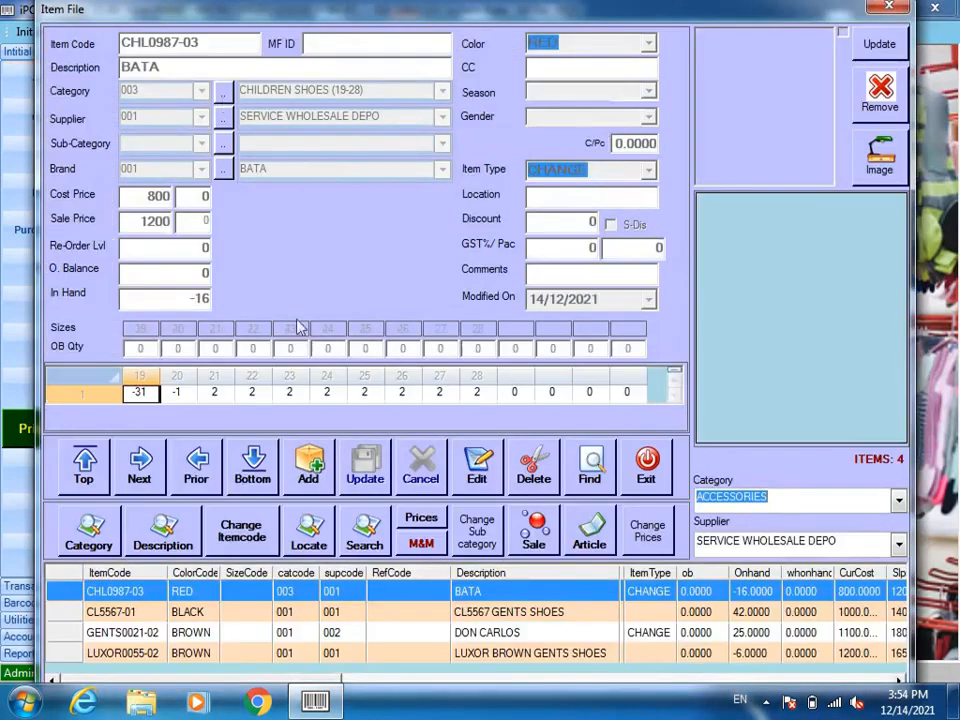
click(310, 470)
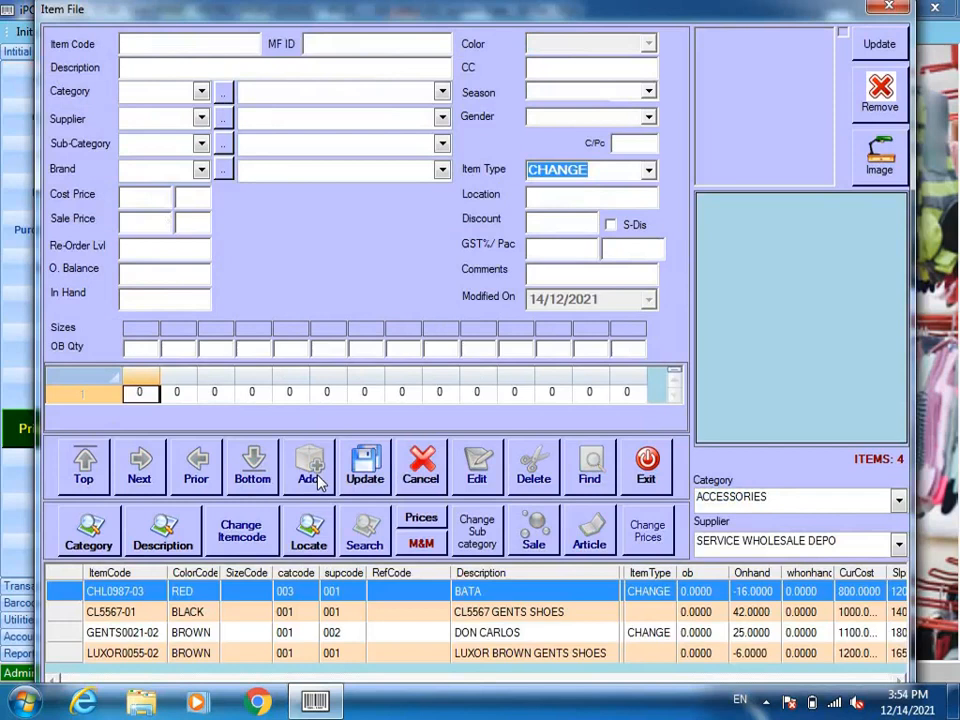
text(21345-)
key(F1)
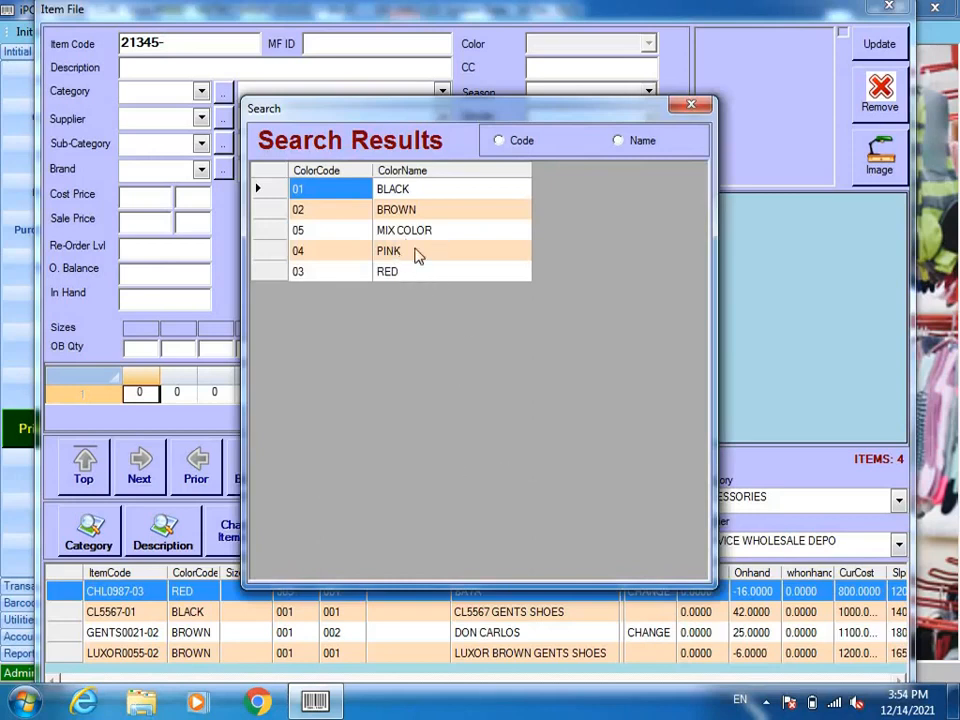
double_click(408, 188)
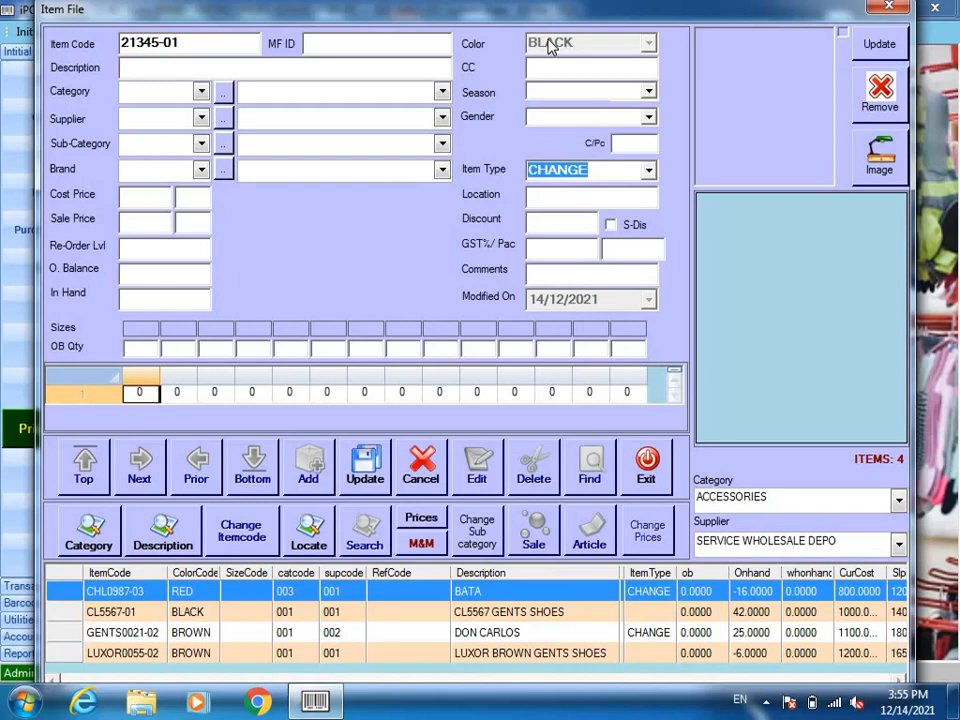
Step: Describe the item as CALZA, in category GENTS SHOES, with brand SERVICE
text(CALZA)
key(Tab)
key(Down)
key(Down)
key(Down)
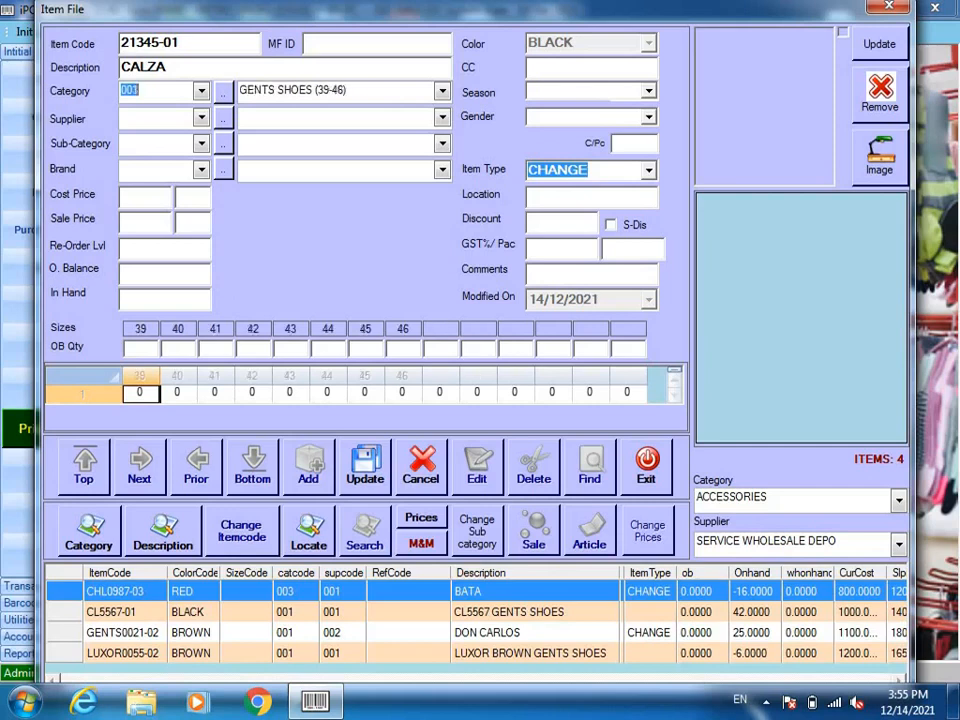
key(Tab)
key(Down)
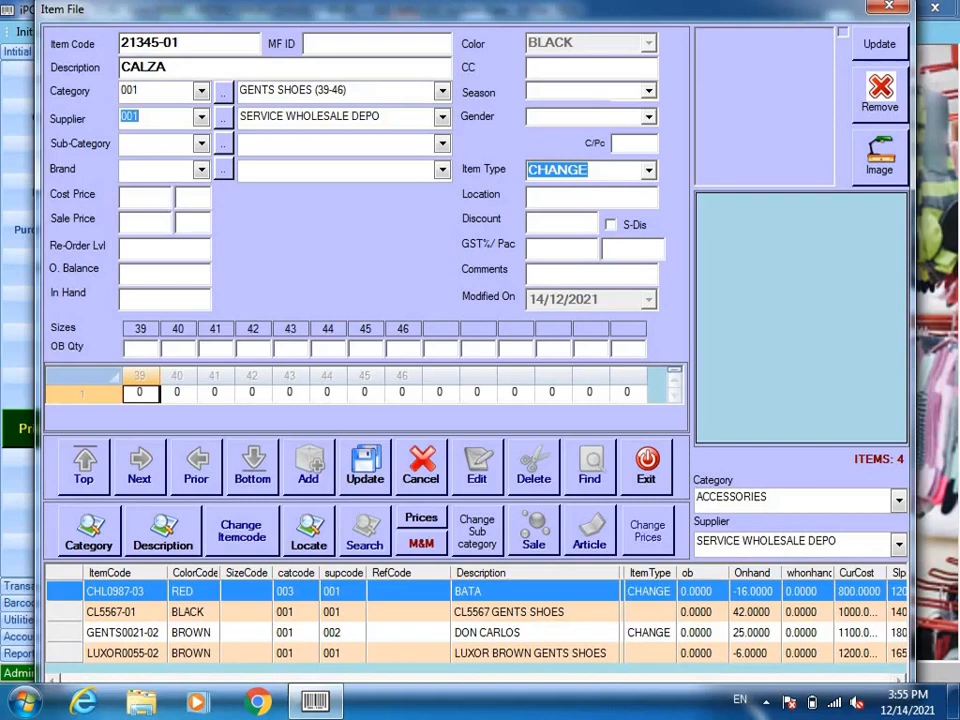
key(Tab)
key(Tab)
key(Down)
key(Down)
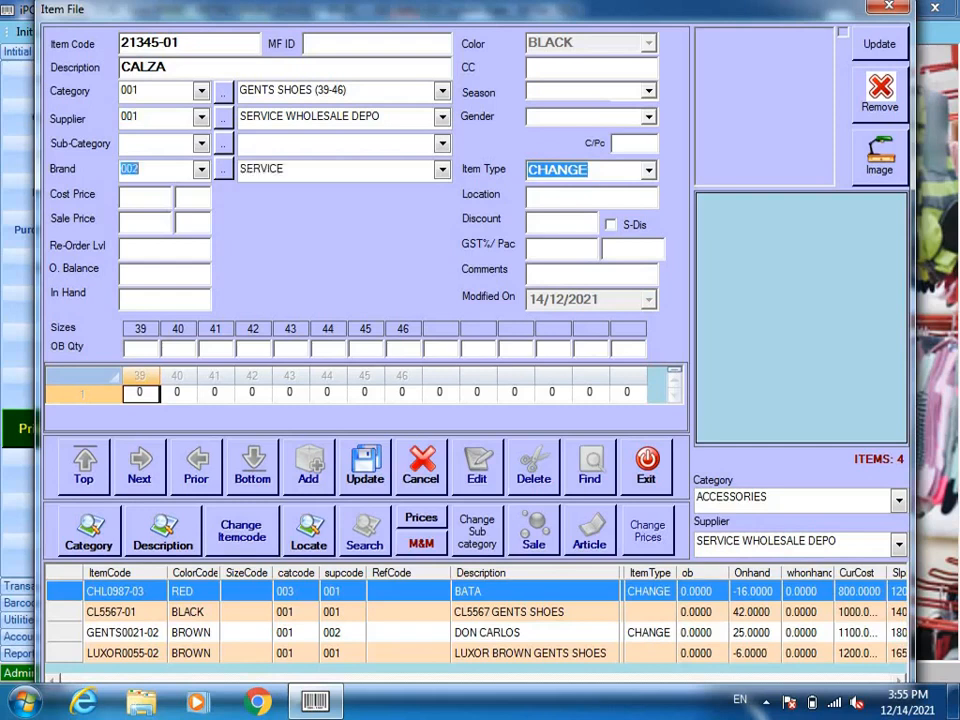
key(Tab)
Step: Set cost price 1200 and sale price 1650, then save the CALZA item
text(1200)
key(Tab)
key(Tab)
text(16)
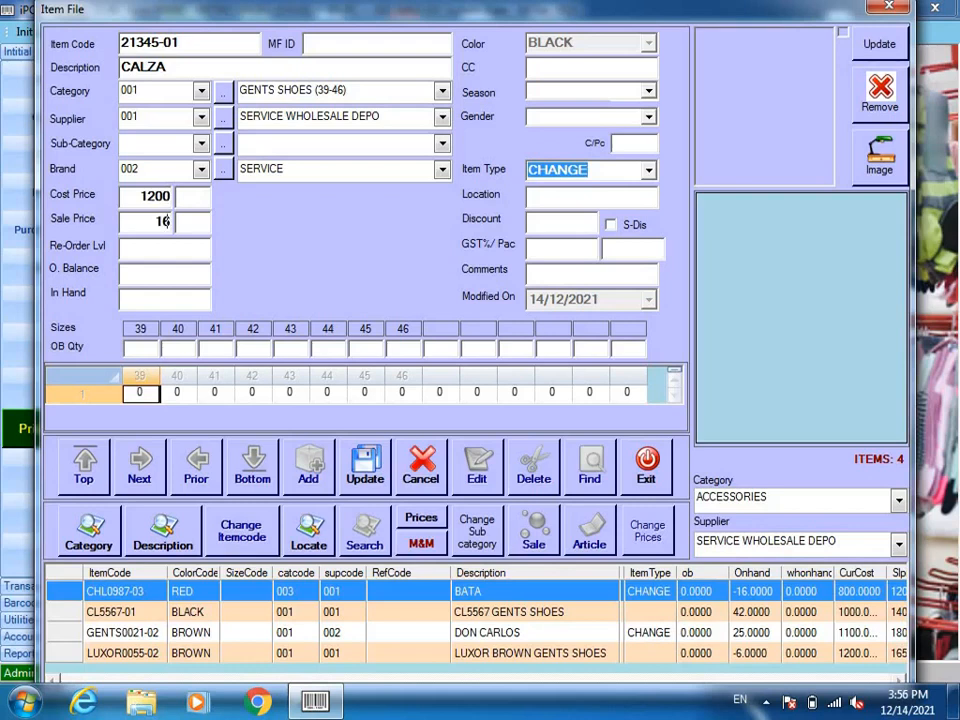
text(50)
key(Return)
key(Return)
key(Return)
key(Return)
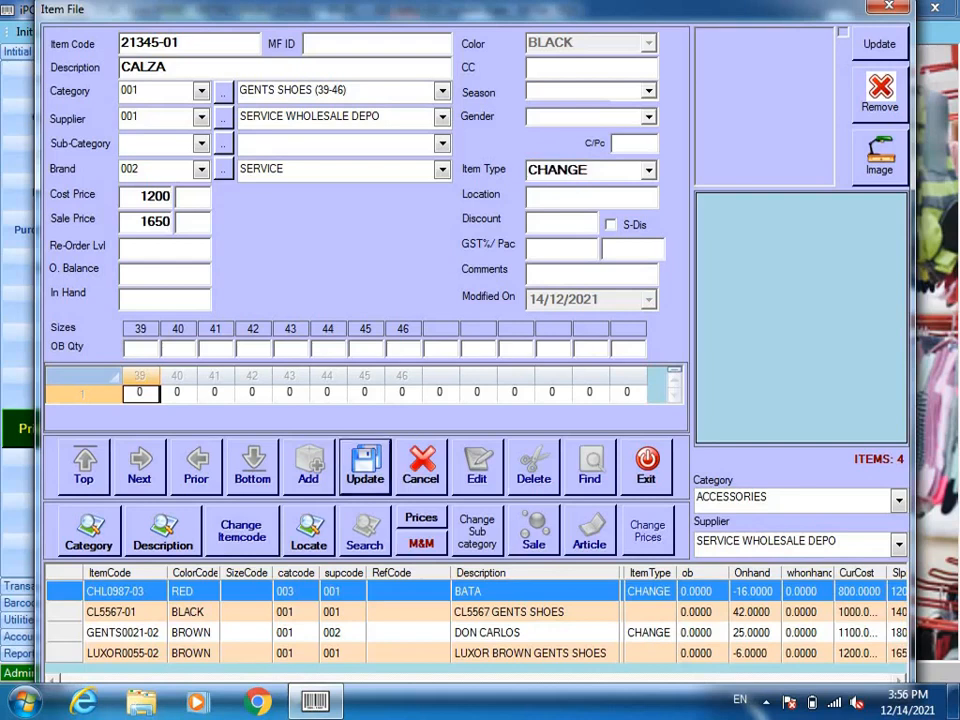
key(Return)
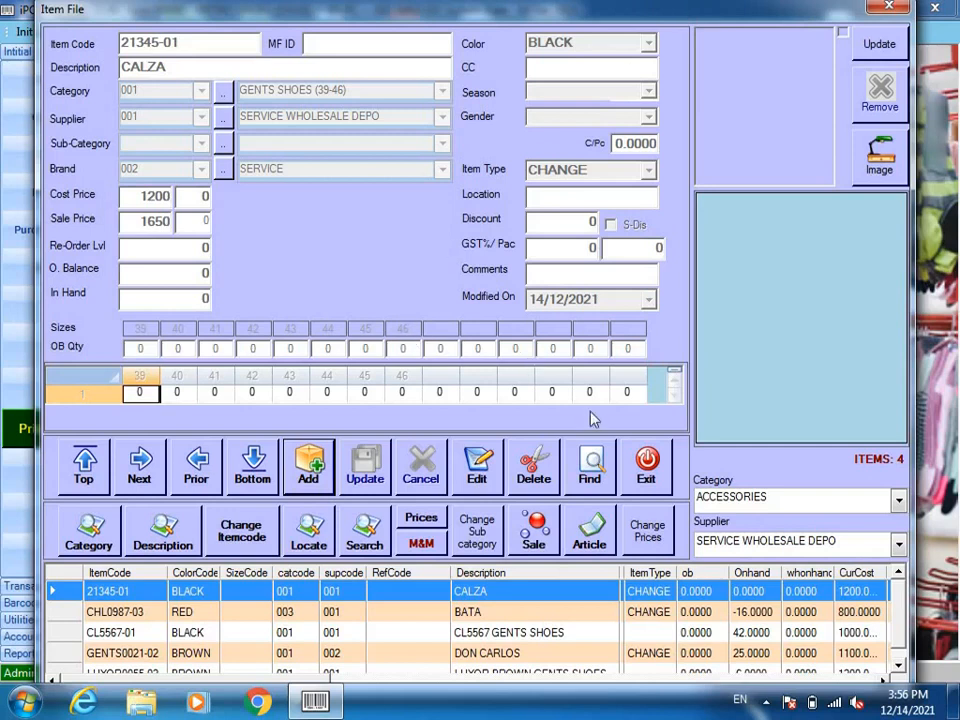
Step: Add a new item with code 65454-03 and description DONCALOS
click(310, 463)
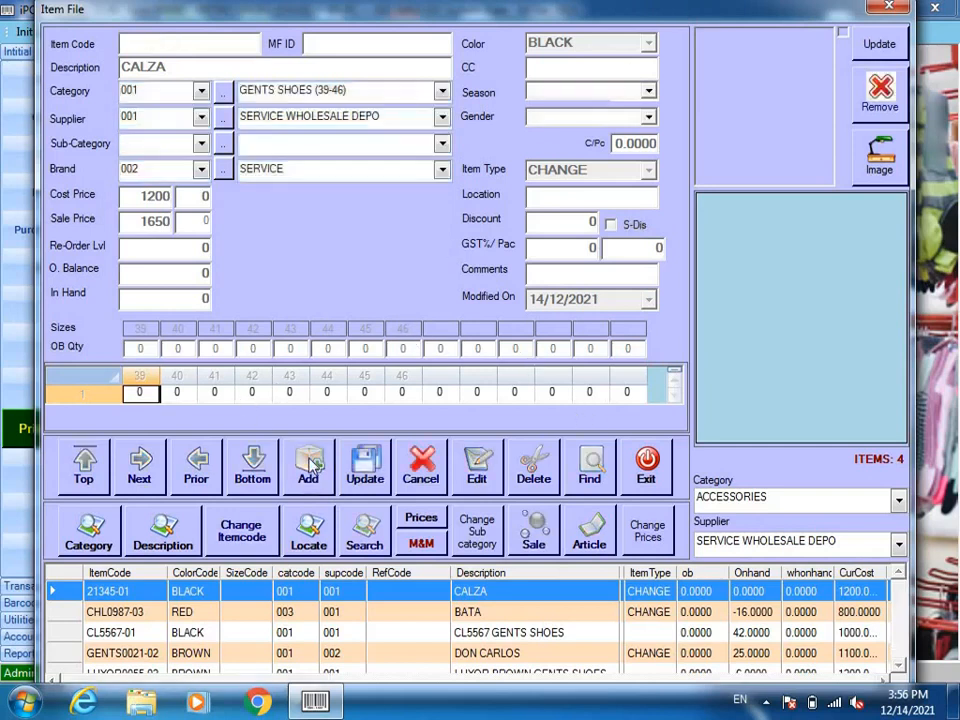
text(654)
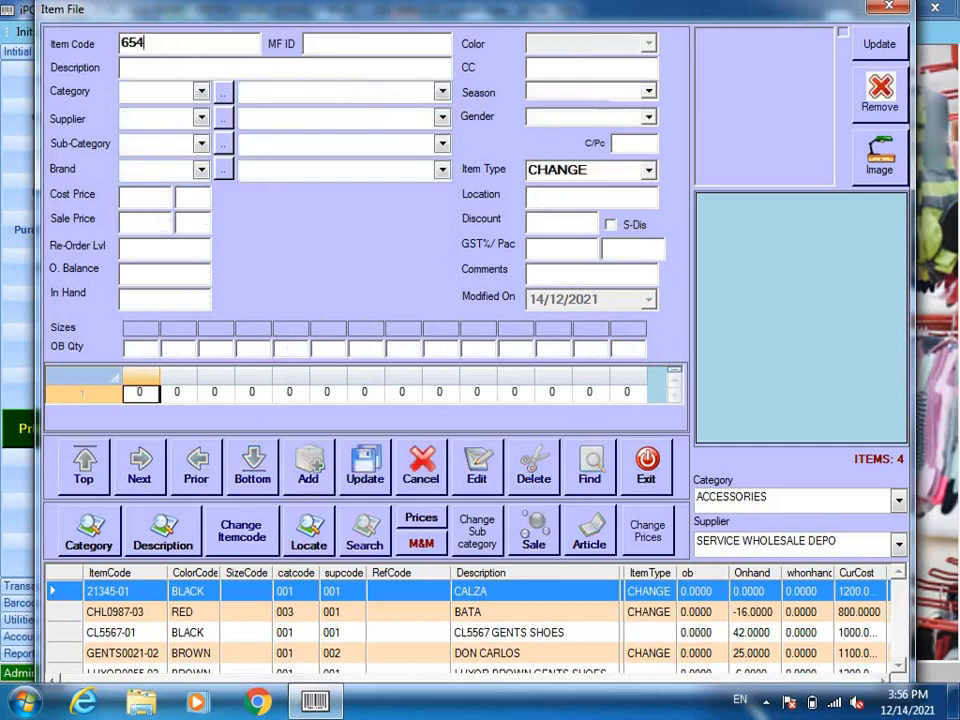
text(54-03)
key(Return)
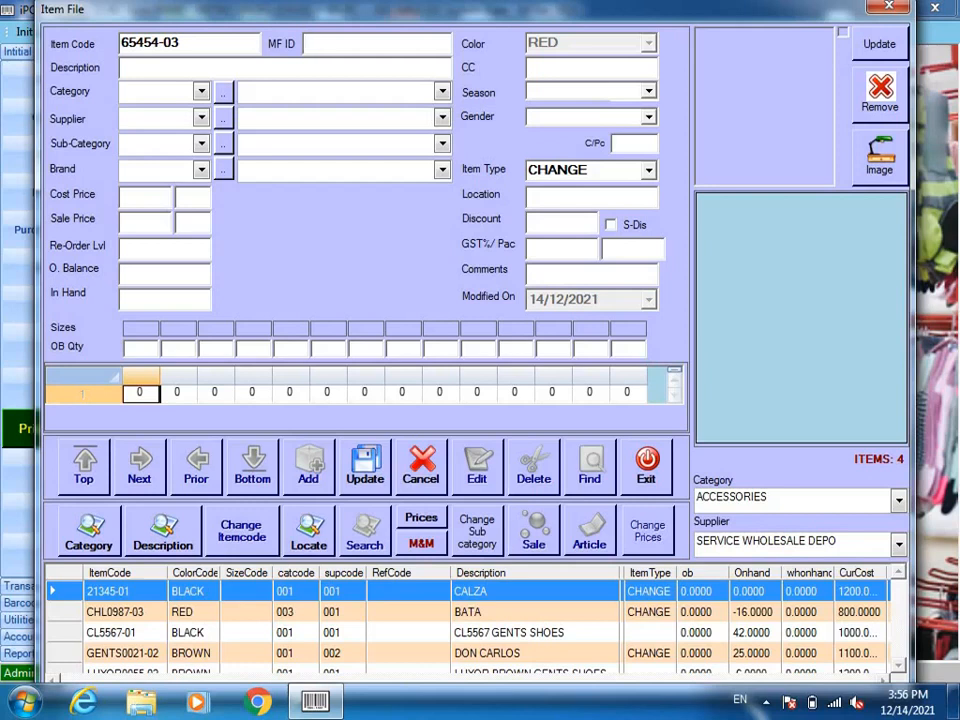
key(Return)
text(DONCALOS)
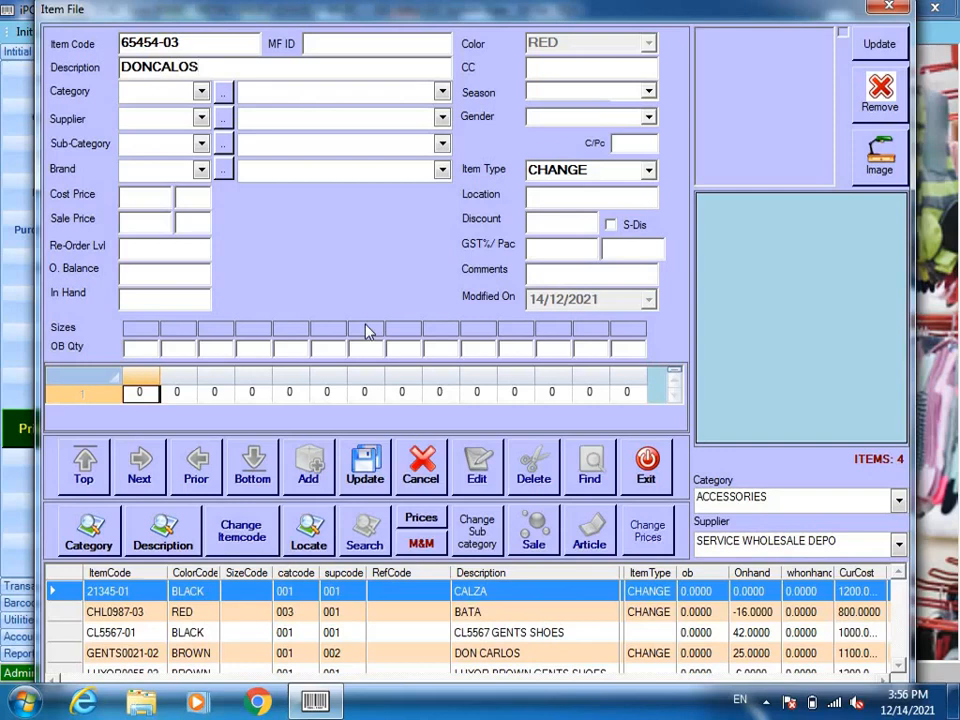
Step: Set category GENTS SHOES (39-46), supplier BATA WHOLESALE DEPO and brand BATA
key(Tab)
key(Down)
key(Down)
key(Down)
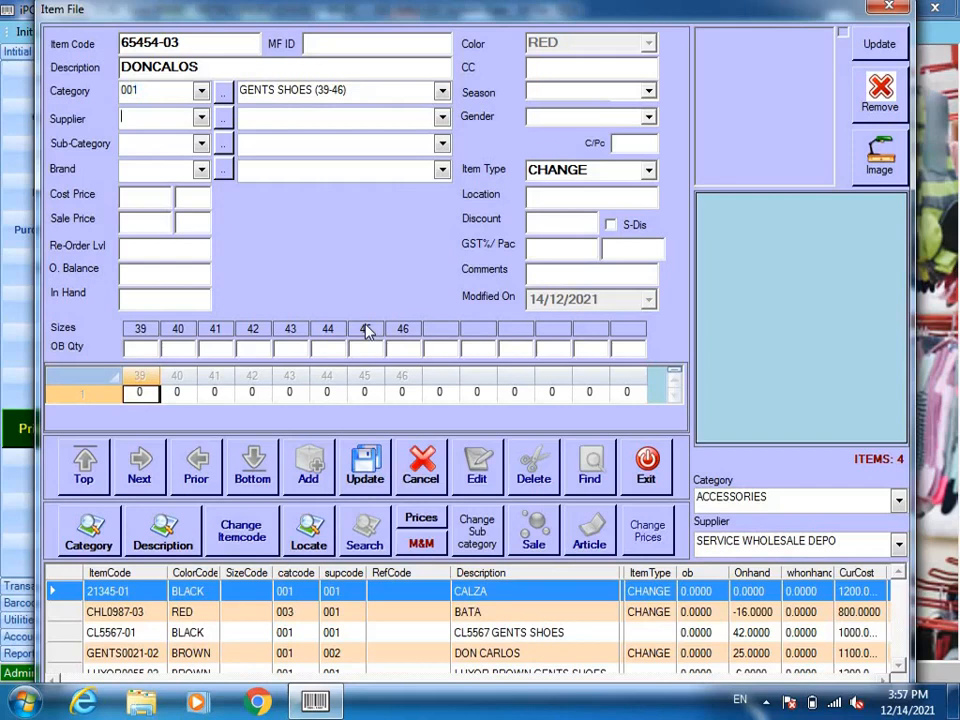
key(Tab)
key(Down)
key(Down)
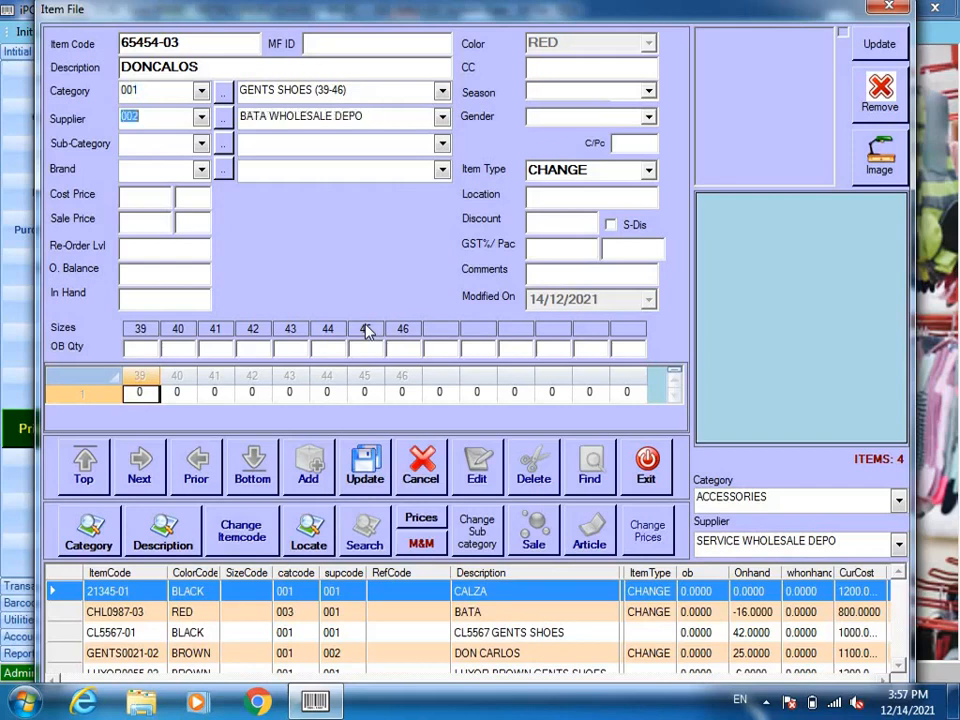
key(Tab)
key(Tab)
key(Down)
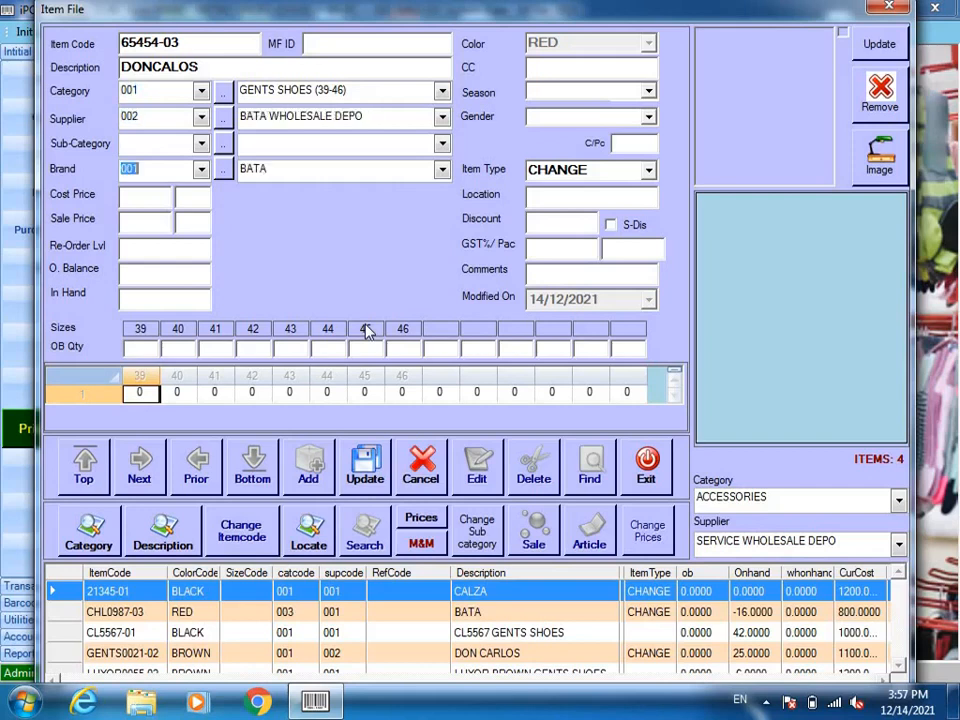
key(Tab)
Step: Enter cost 1600 and sale 2100, save DONCALOS, and close the Item File
text(1600)
key(Tab)
key(Tab)
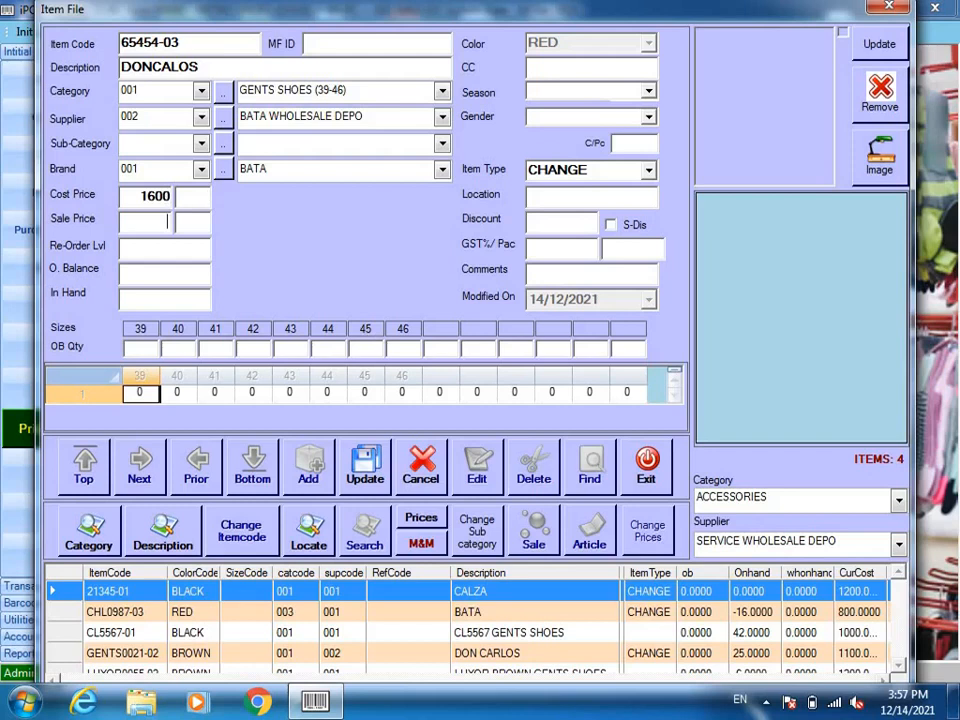
text(2100)
key(Tab)
key(Tab)
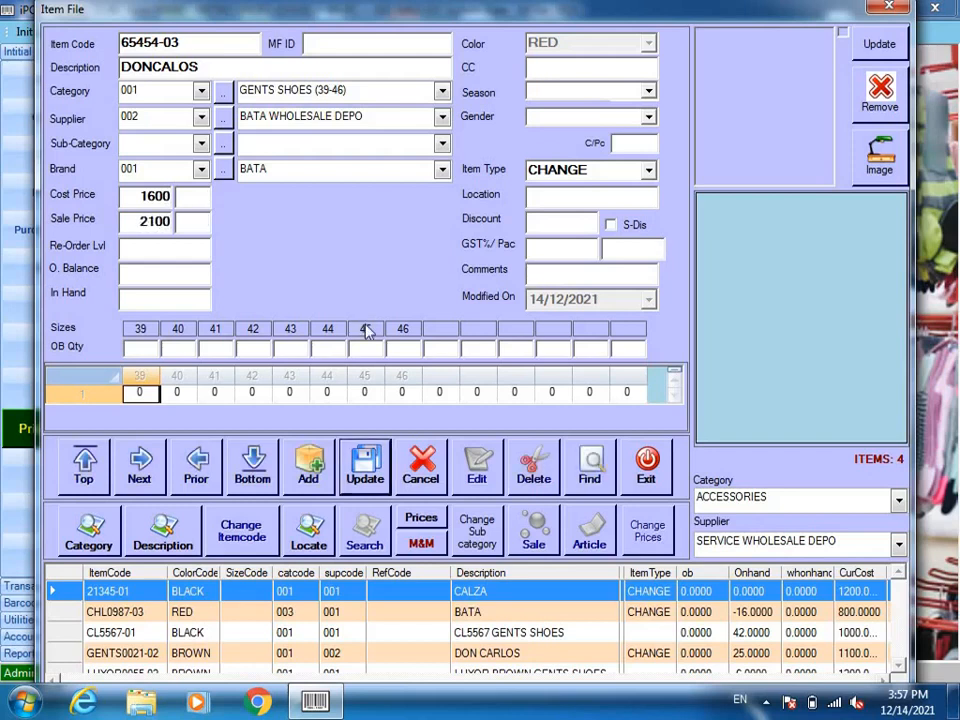
key(Return)
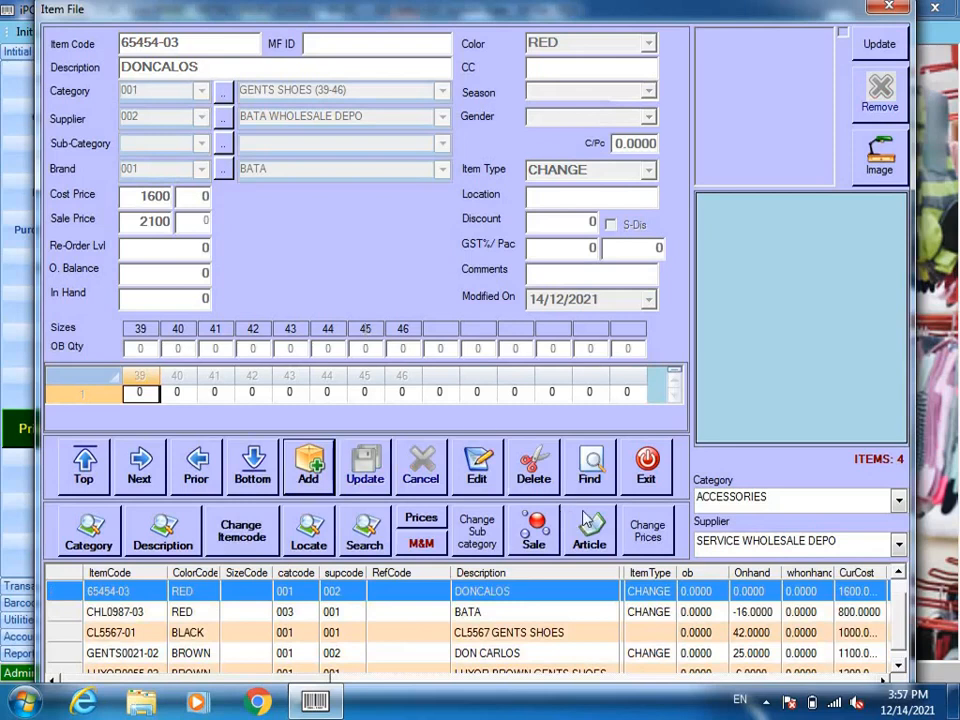
click(643, 460)
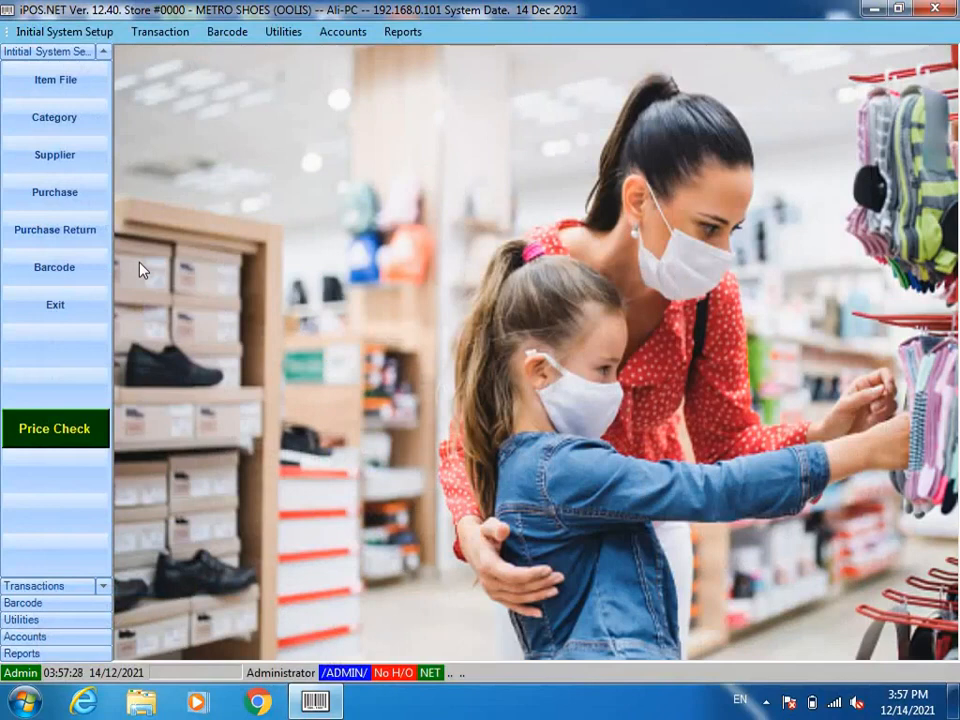
Step: Create a stock debit note for supplier 001 SERVICE WHOLESALE DEPO and begin an item line
click(88, 200)
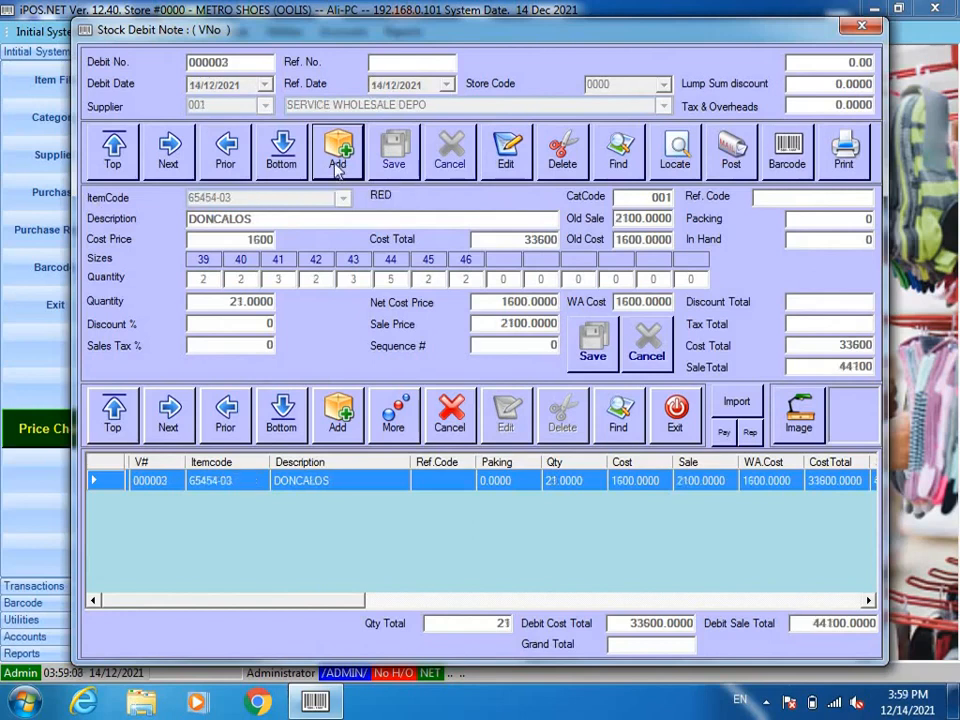
click(340, 148)
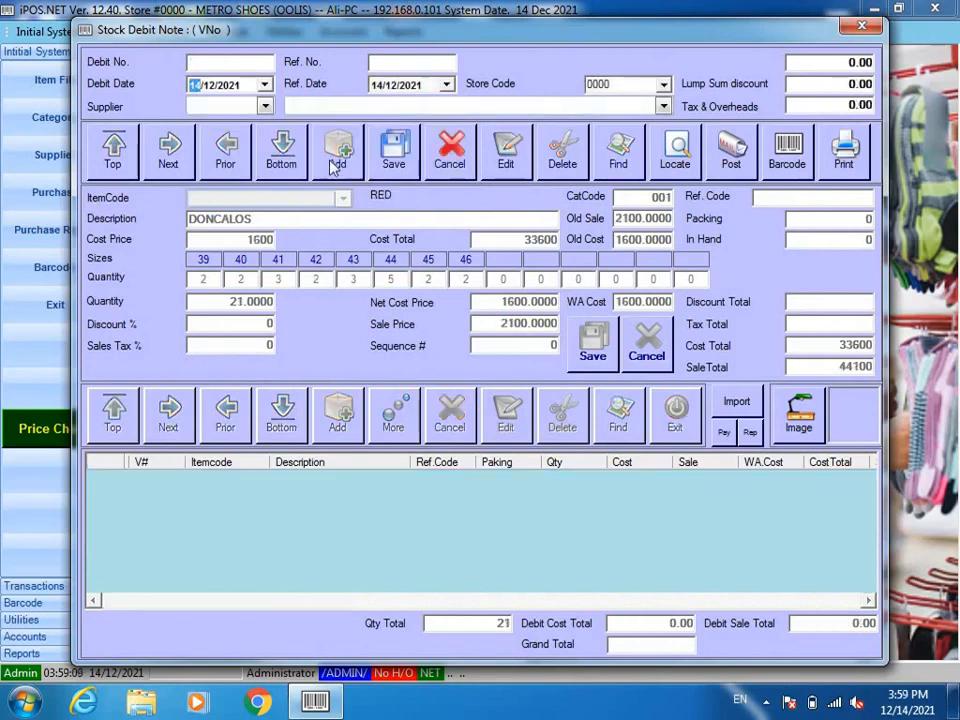
click(265, 106)
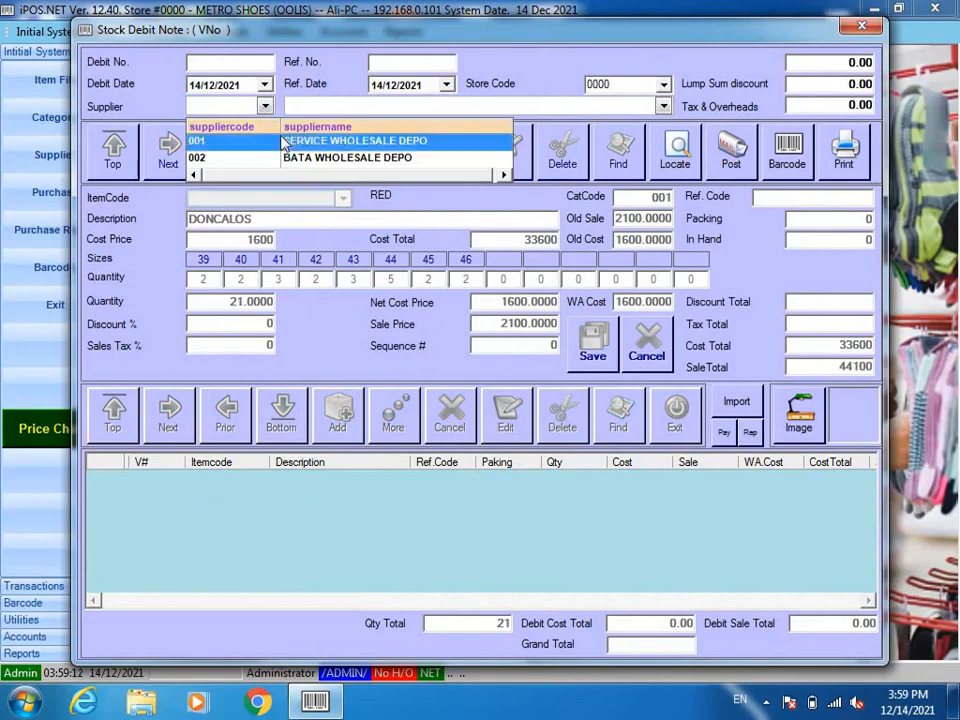
click(283, 142)
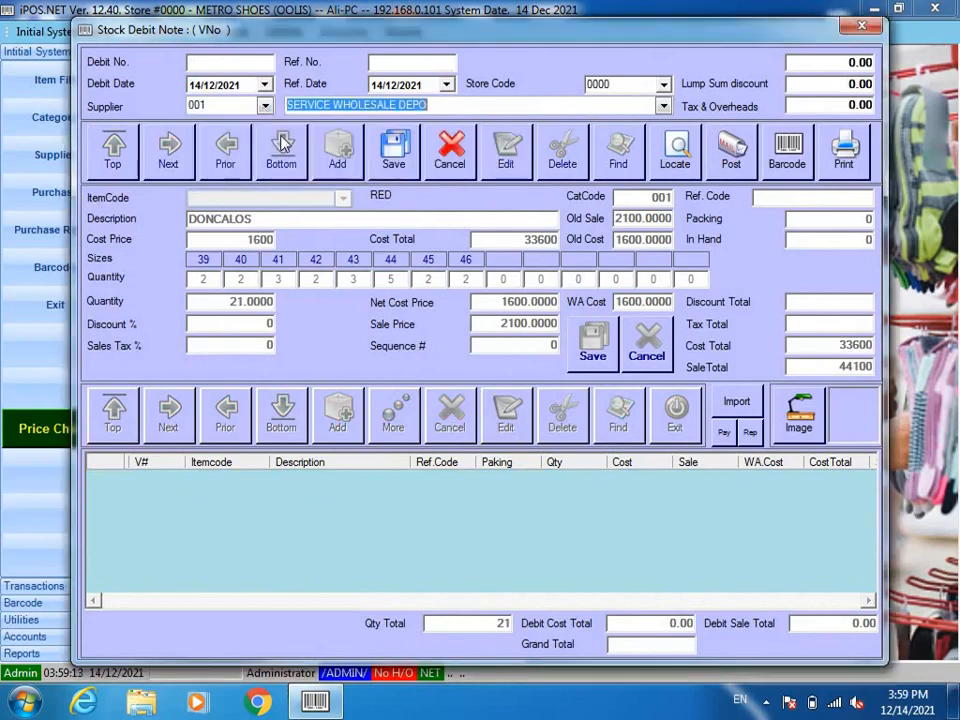
click(398, 152)
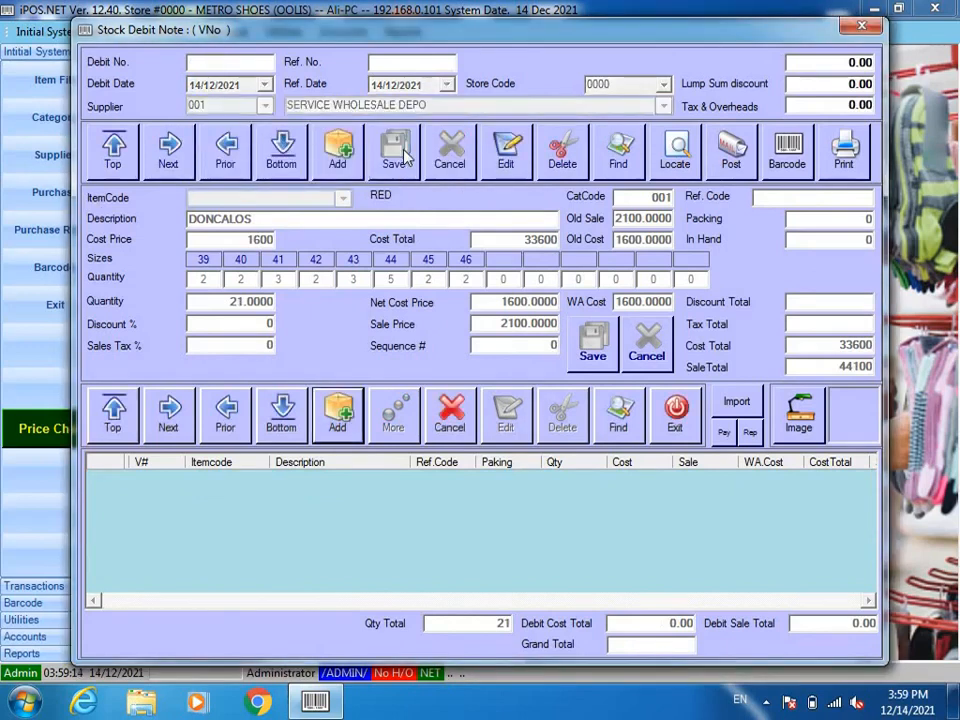
click(337, 426)
Step: Search the items with / and load CALZA 21345-01 into the debit note line
text(/)
key(Return)
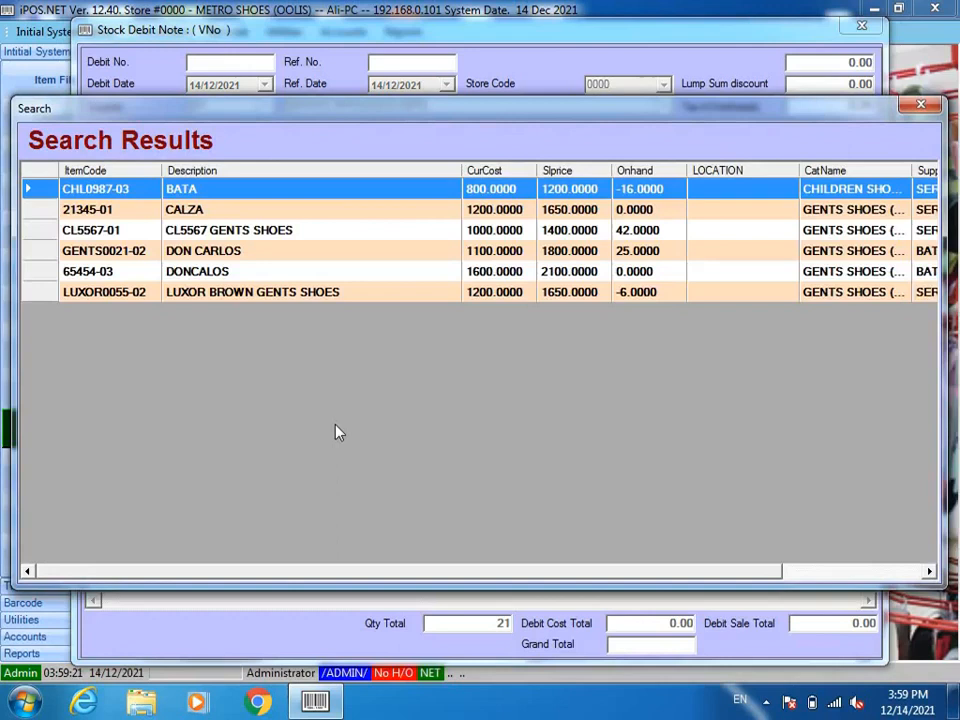
key(Down)
key(Return)
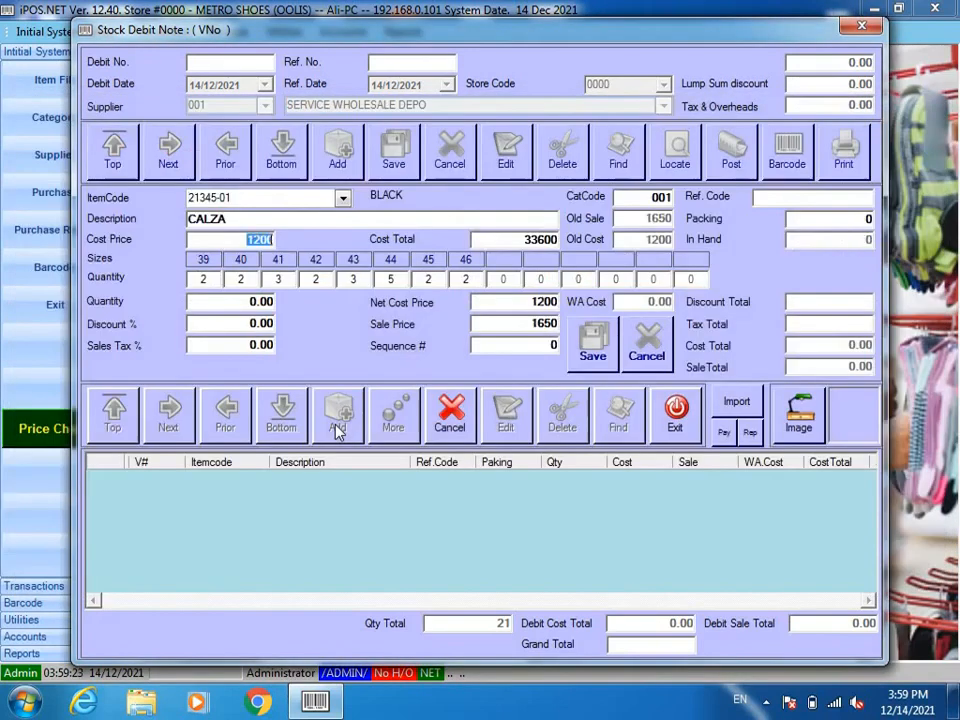
key(Return)
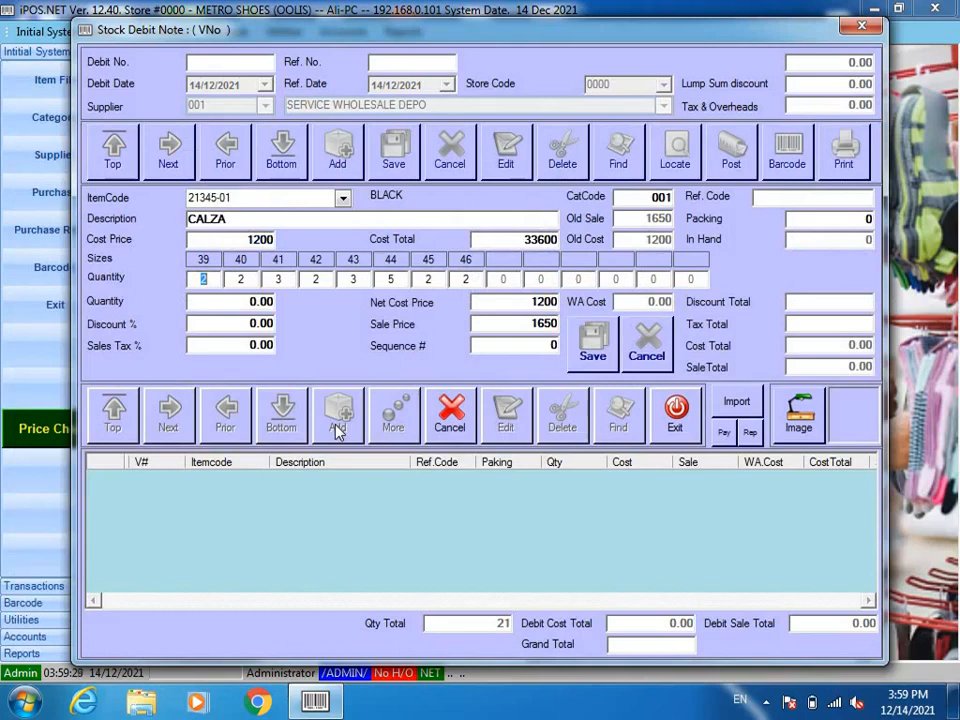
Step: Enter the CALZA per-size pair quantities, totalling 20, and add the line to the note
key(Return)
text(3)
key(Return)
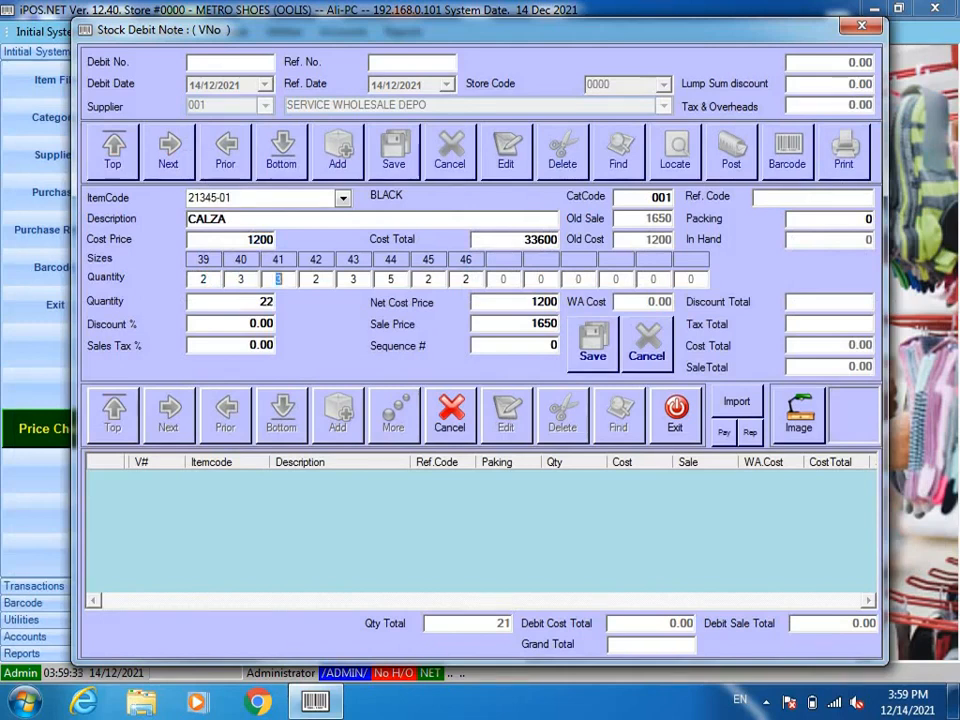
key(Return)
key(Return)
text(2)
key(Return)
text(3)
key(Return)
text(3)
key(Return)
key(Return)
key(Return)
key(Return)
key(Return)
key(Return)
key(Return)
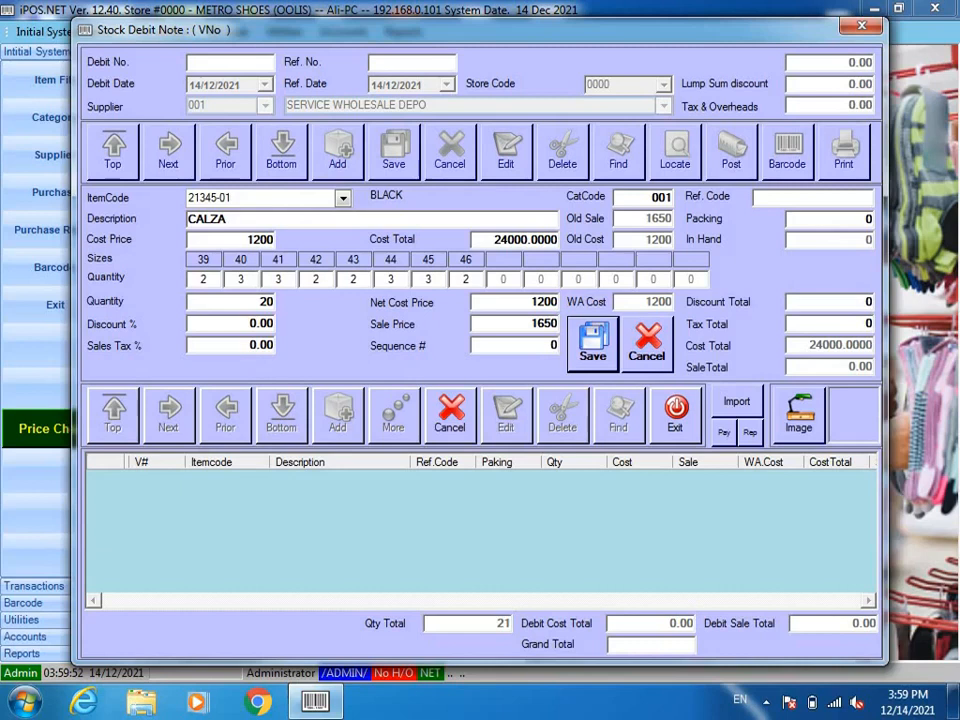
key(Return)
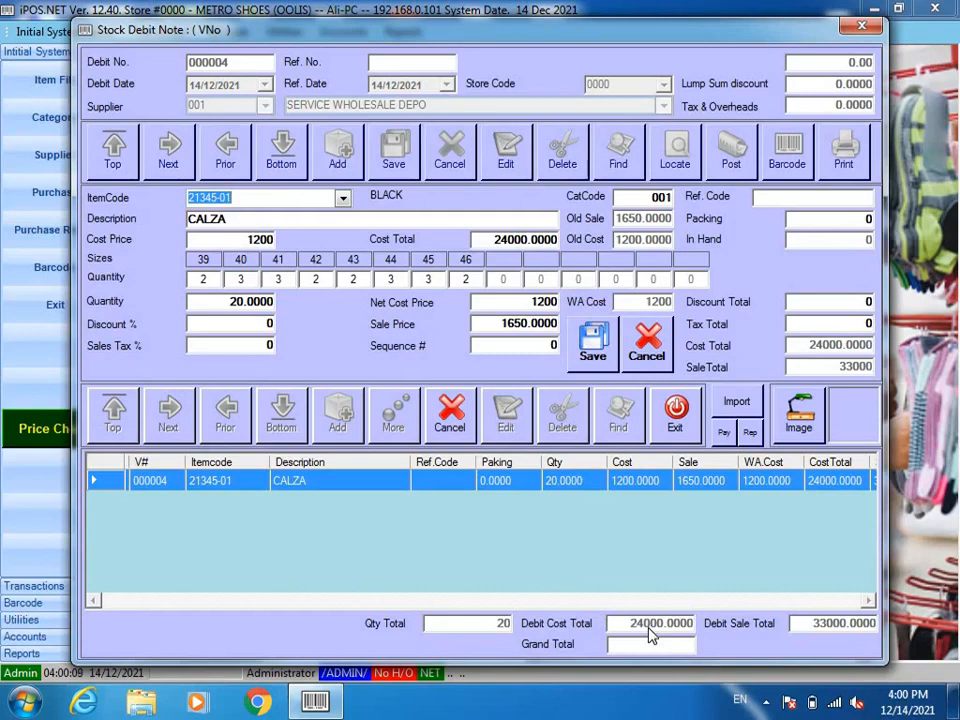
Step: Exit item entry, post debit note 000004 to stock, and acknowledge the success message
click(452, 420)
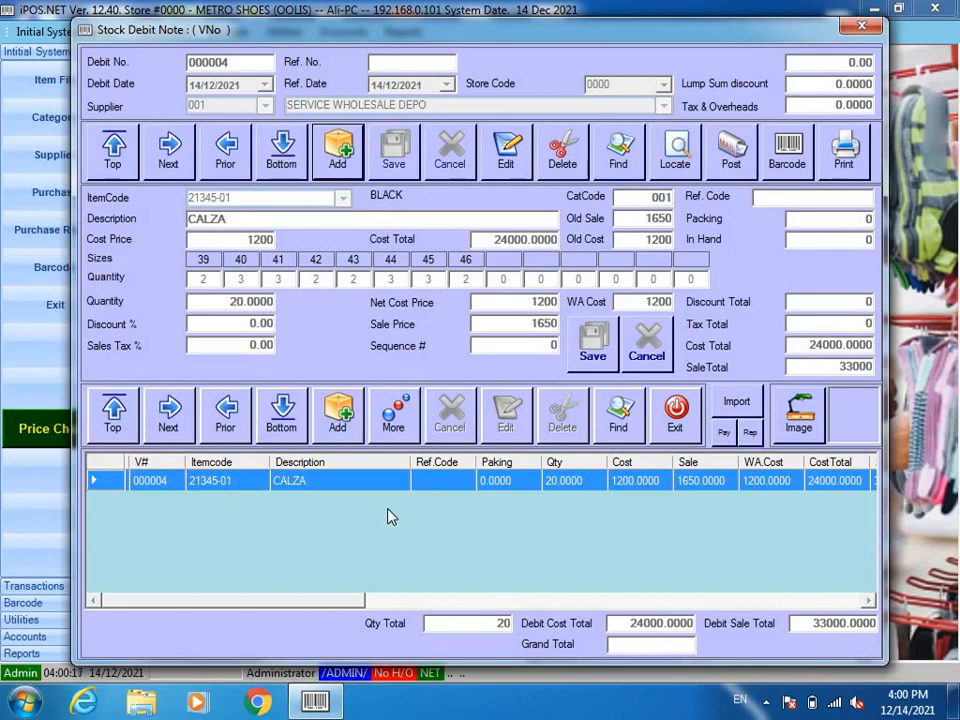
click(728, 148)
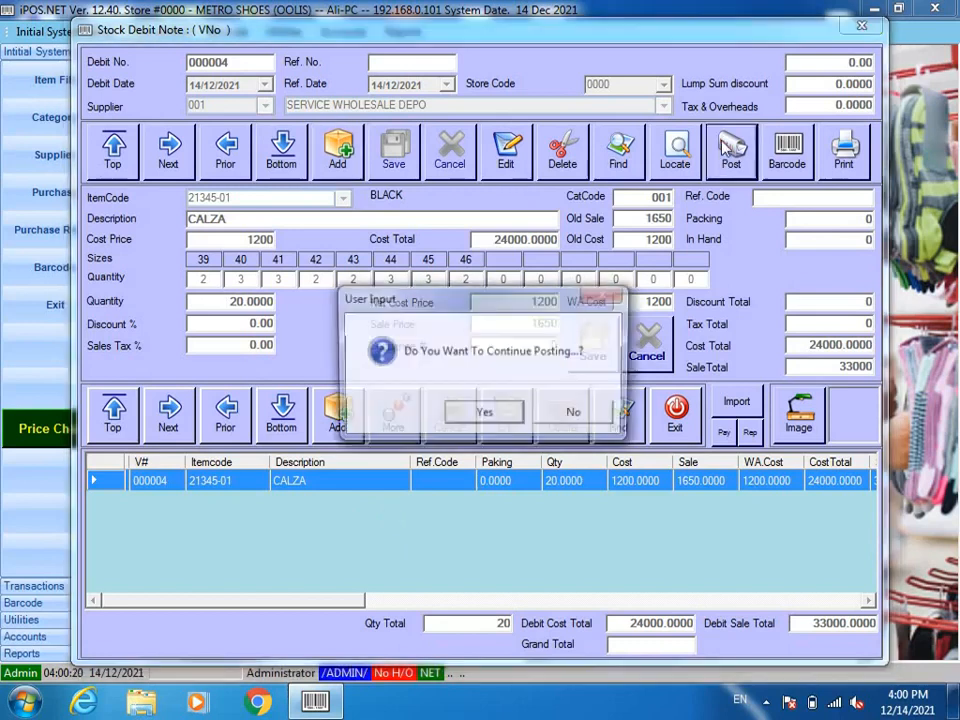
click(460, 420)
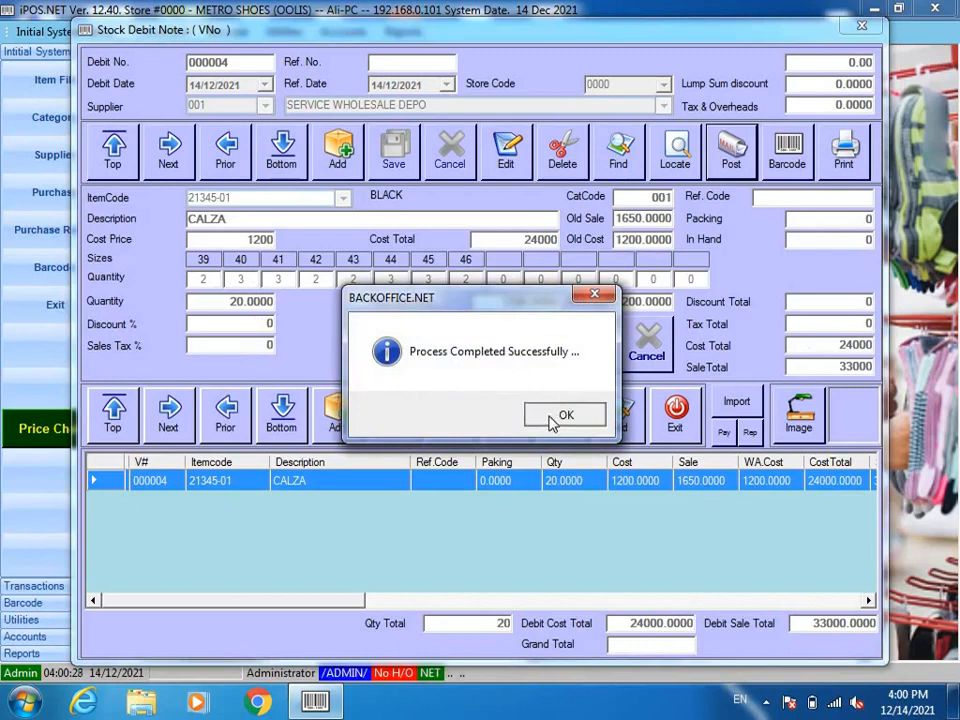
click(556, 414)
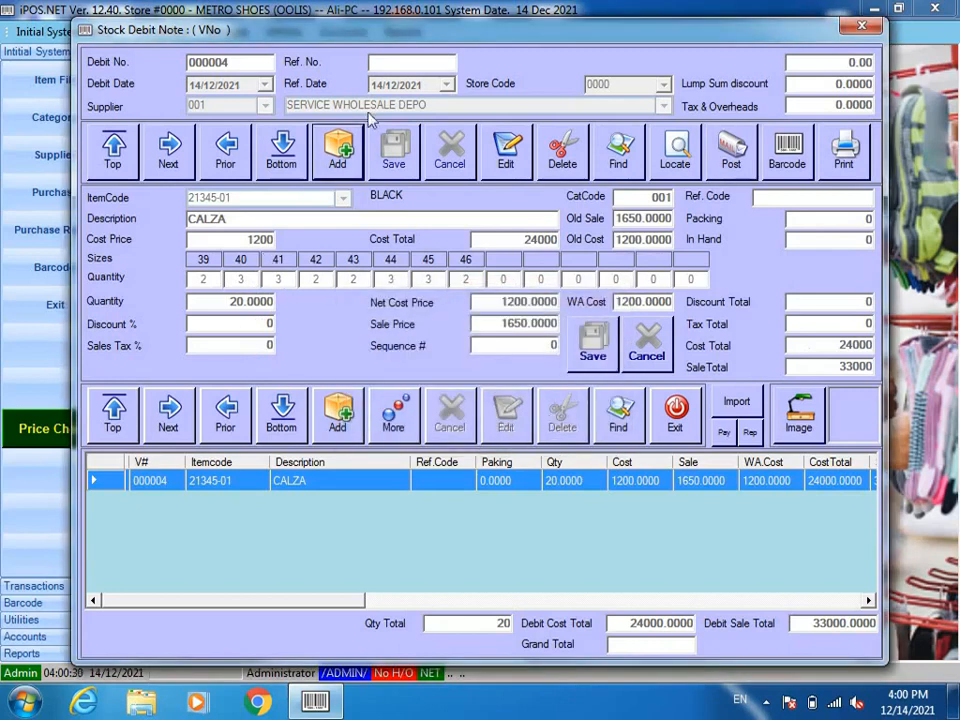
Step: Start a new debit note for supplier 002 BATA WHOLESALE DEPO
click(326, 172)
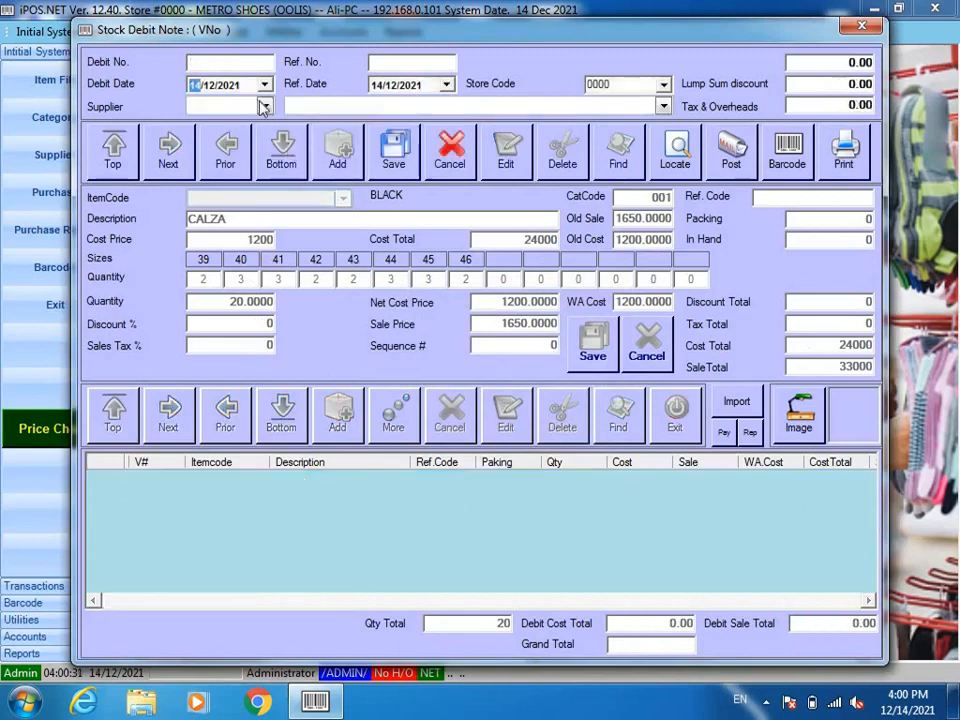
click(263, 105)
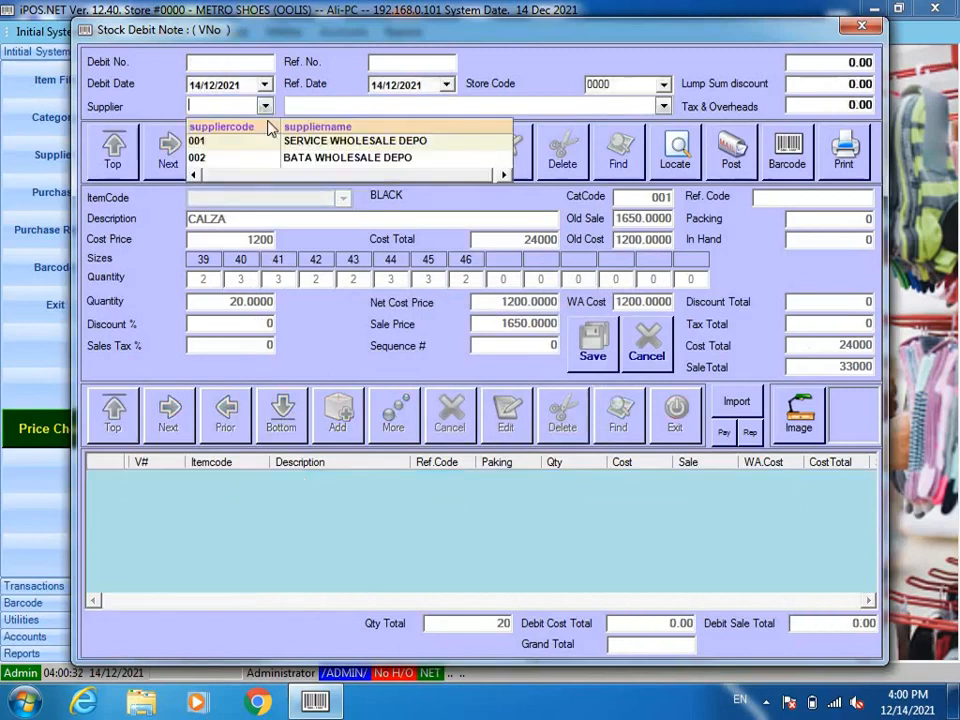
click(313, 160)
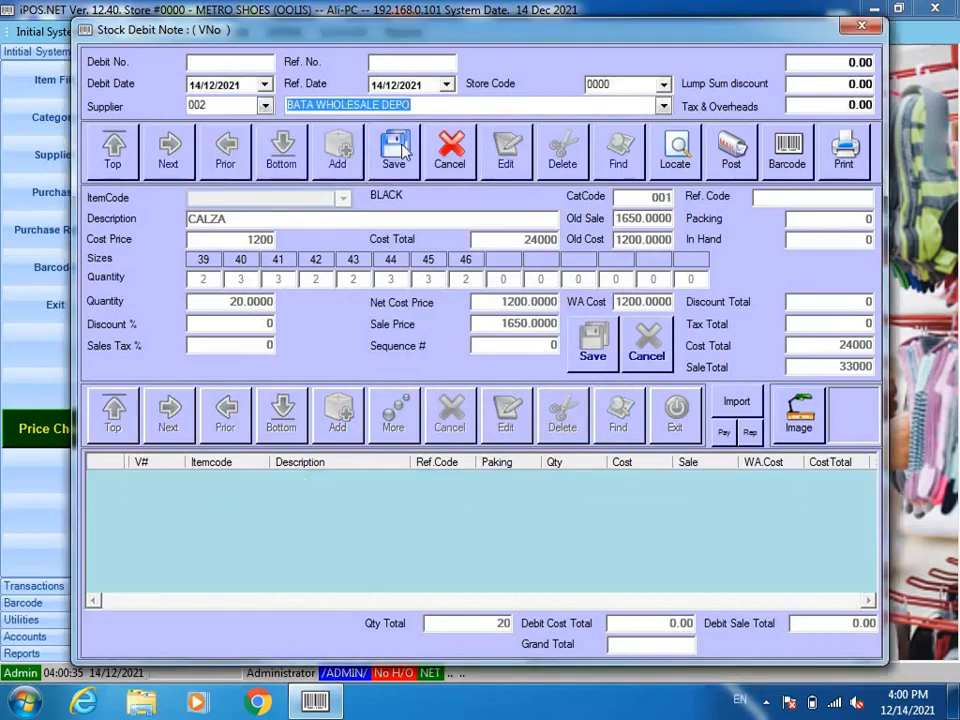
key(Return)
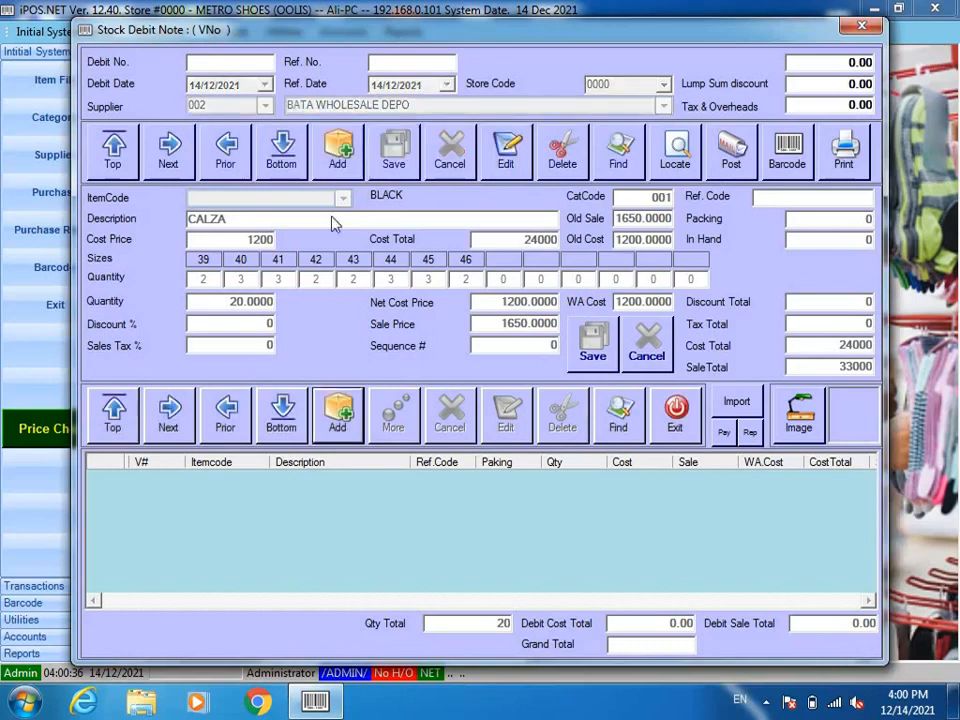
Step: Add an item line and load DONCALOS 65454-03 through the / item search
click(339, 411)
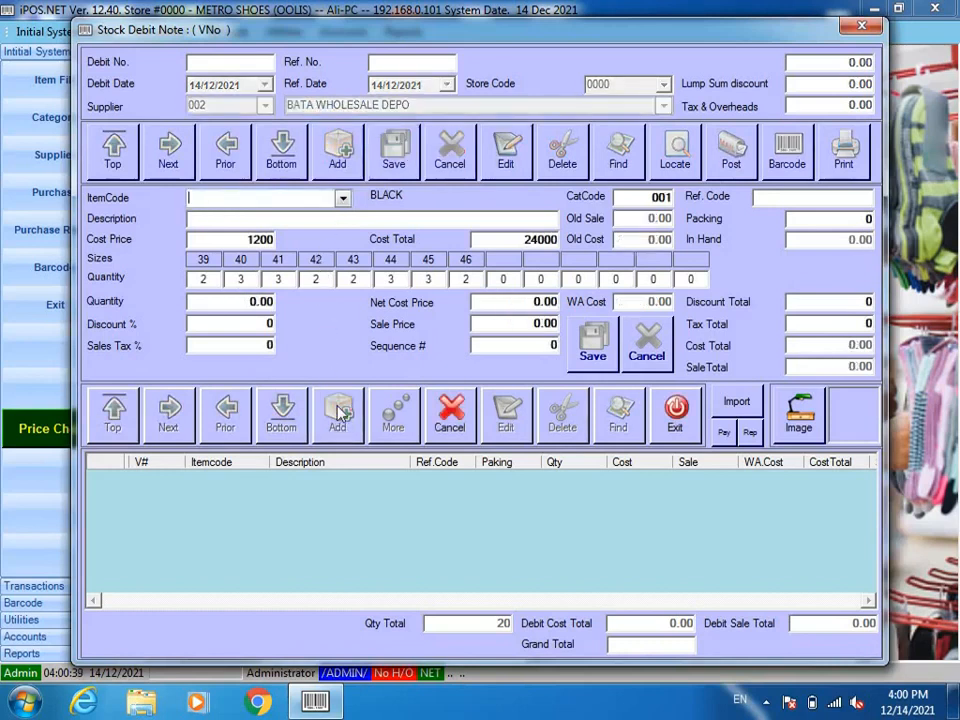
text(/)
key(Return)
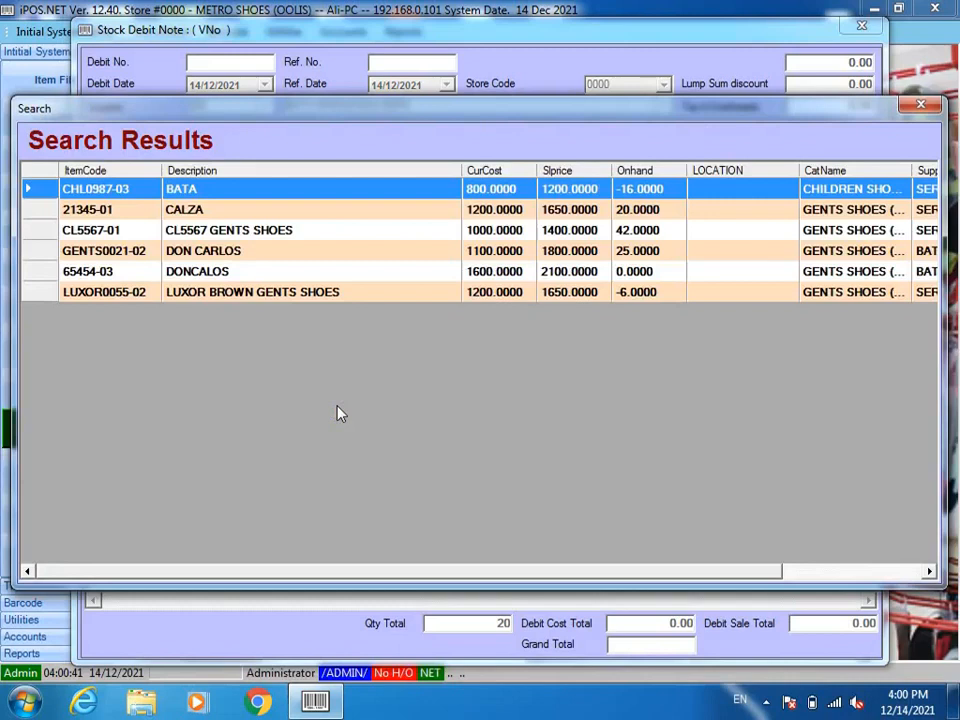
key(Down)
key(Down)
key(Down)
key(Down)
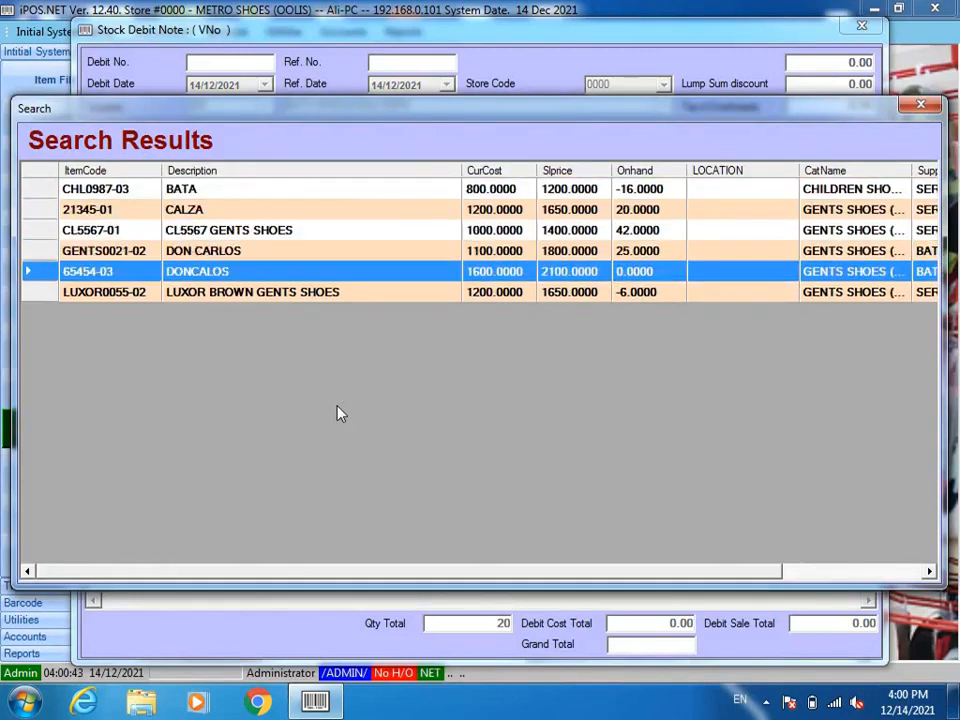
key(Return)
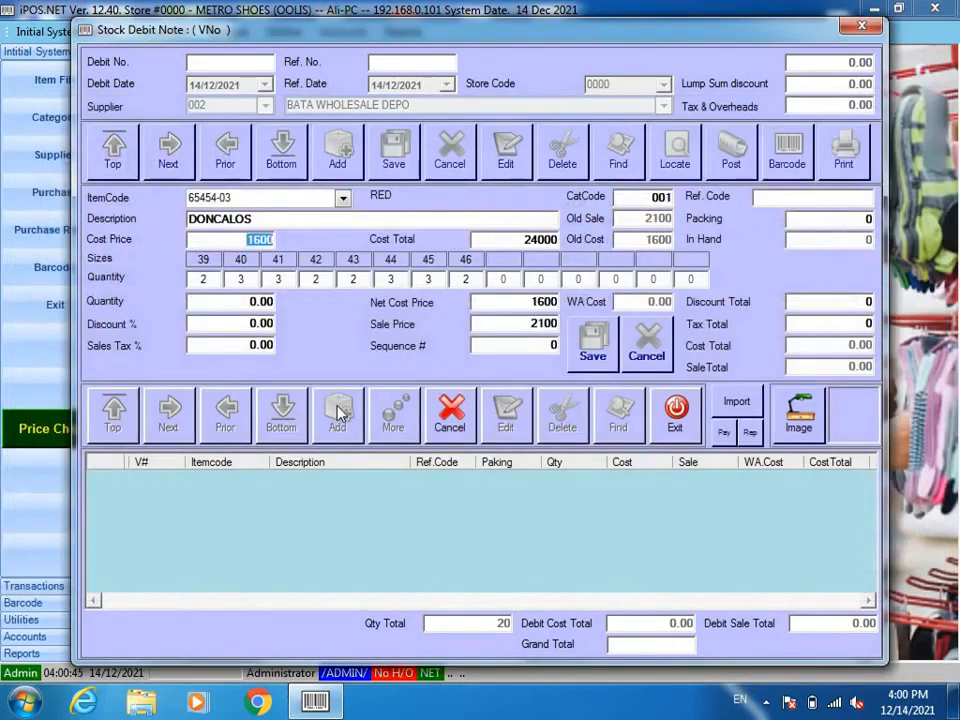
key(Return)
Step: Enter DONCALOS quantities for sizes 39–46, 25 pairs in total, and save the line
text(3)
key(Return)
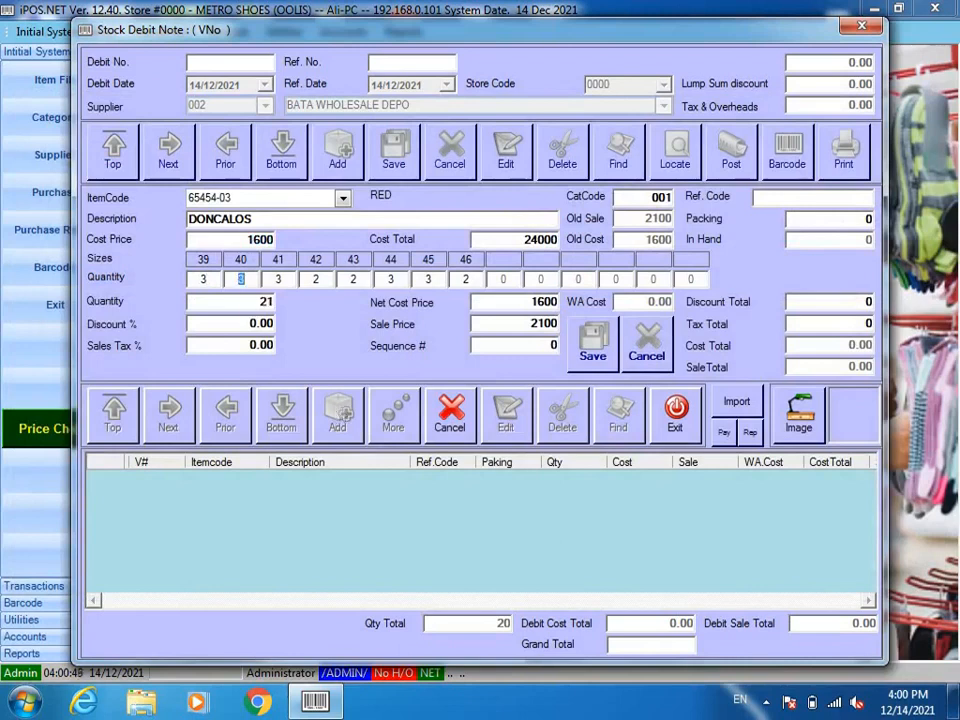
key(Return)
text(2)
key(Return)
text(3)
key(Return)
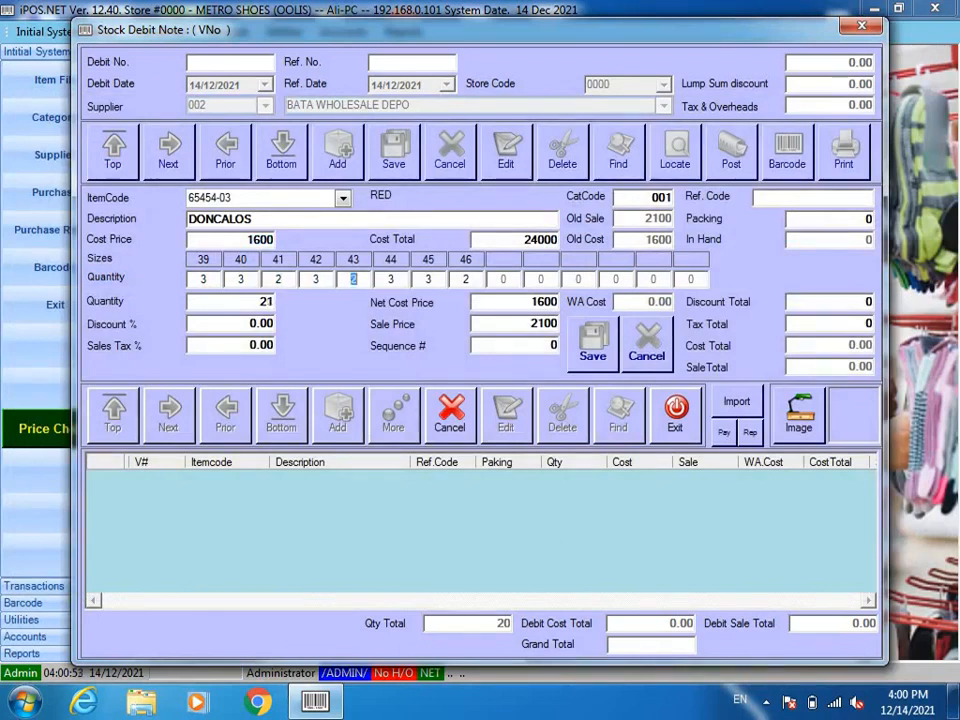
key(Return)
text(4)
key(Return)
text(5)
key(Return)
text(3)
key(Return)
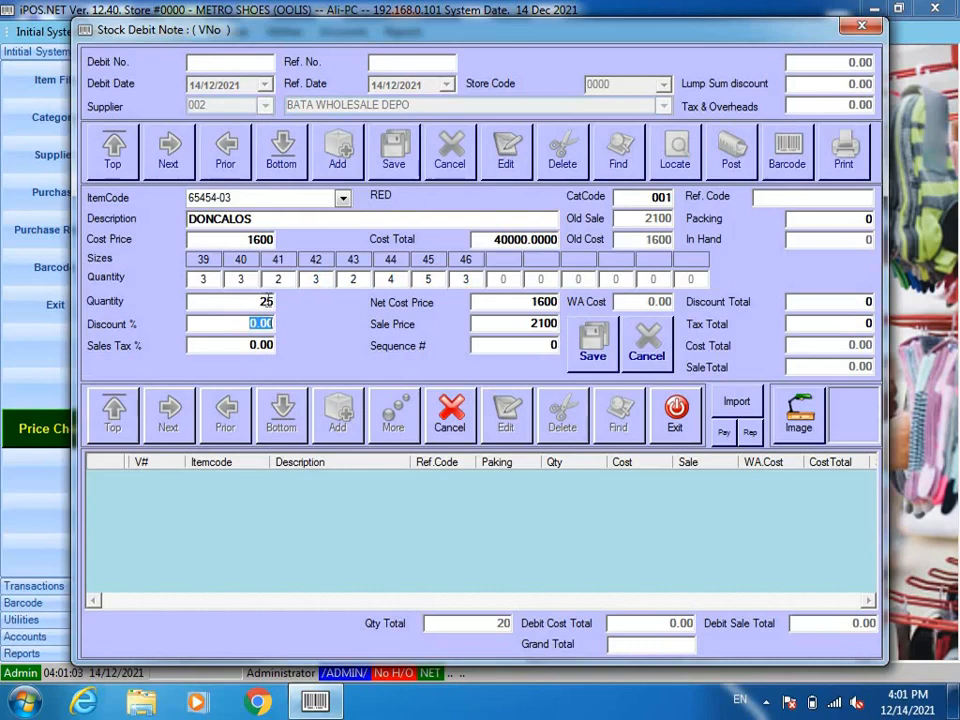
key(Return)
key(Return)
key(Return)
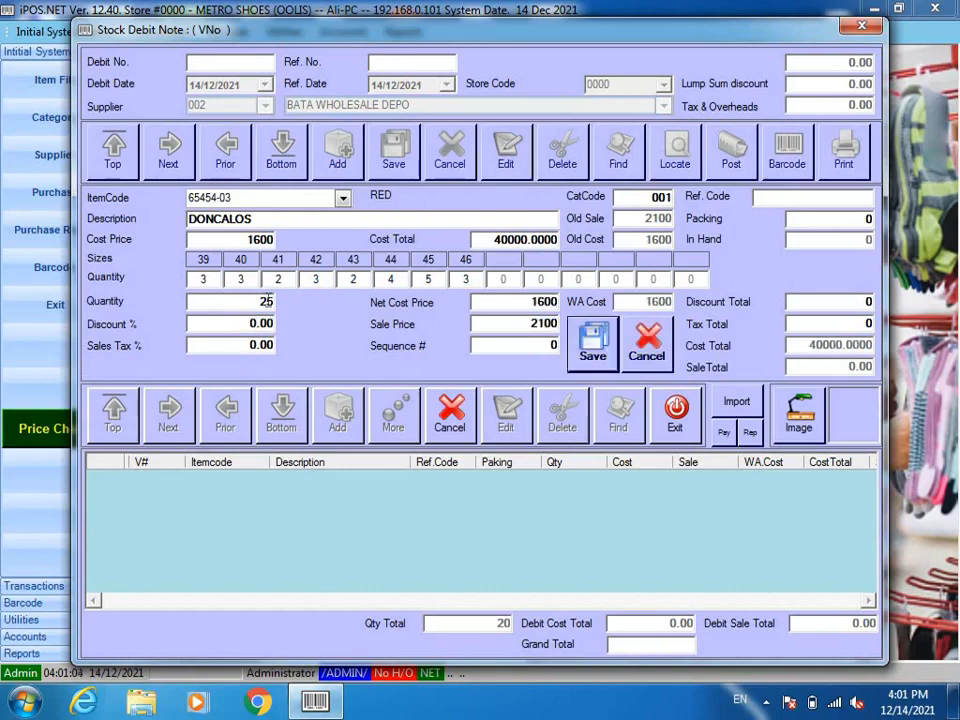
key(Return)
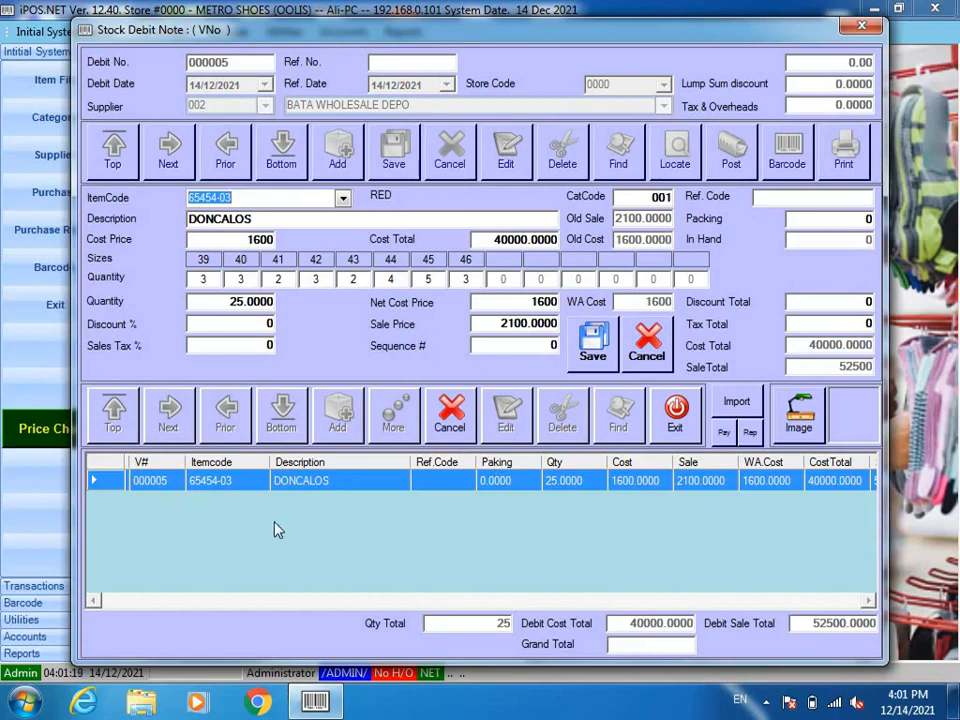
Step: Post debit note 000005 for DONCALOS to stock and close the Stock Debit Note window
click(468, 398)
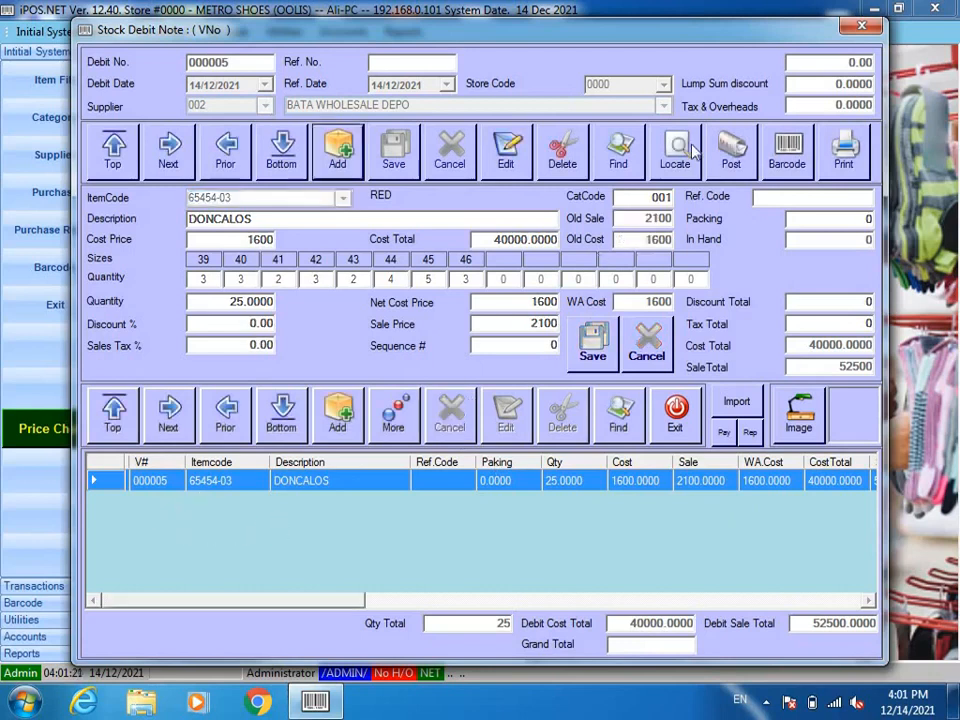
click(724, 152)
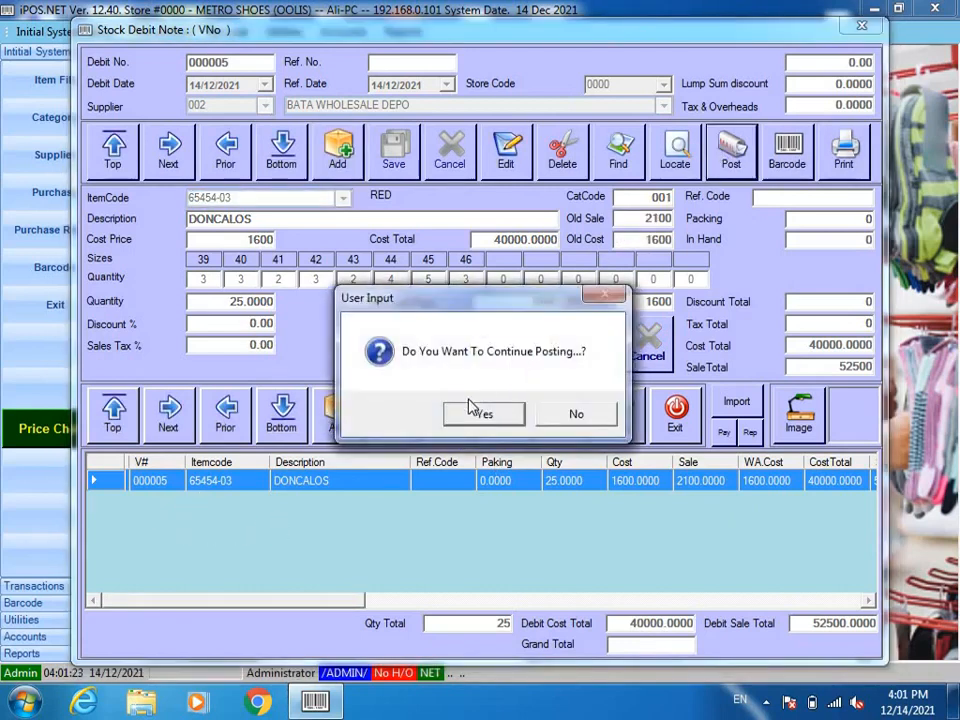
click(460, 415)
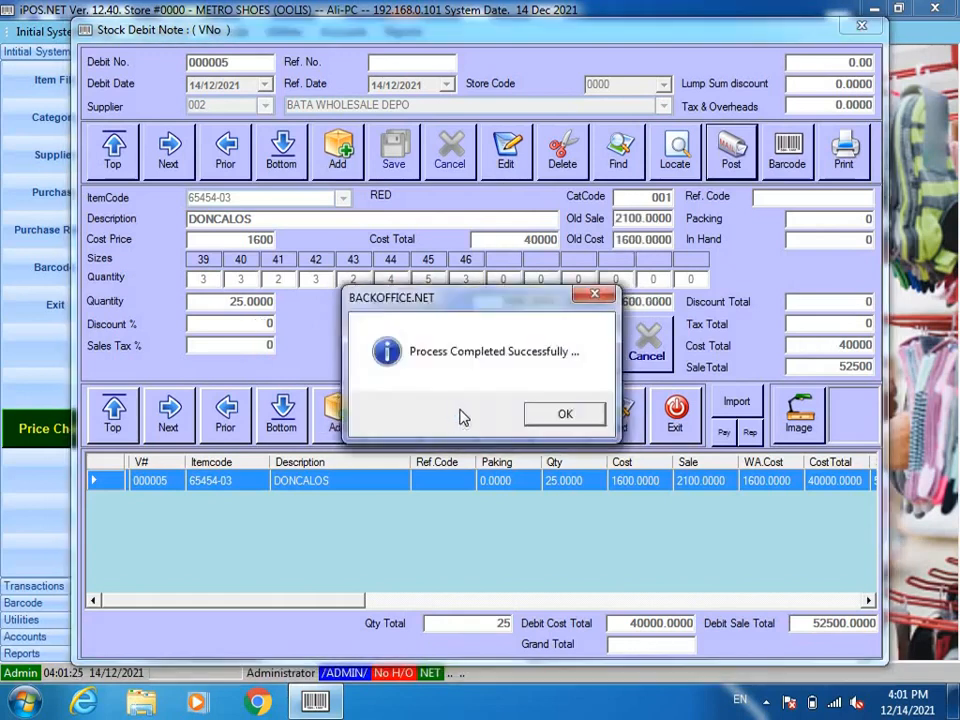
click(552, 414)
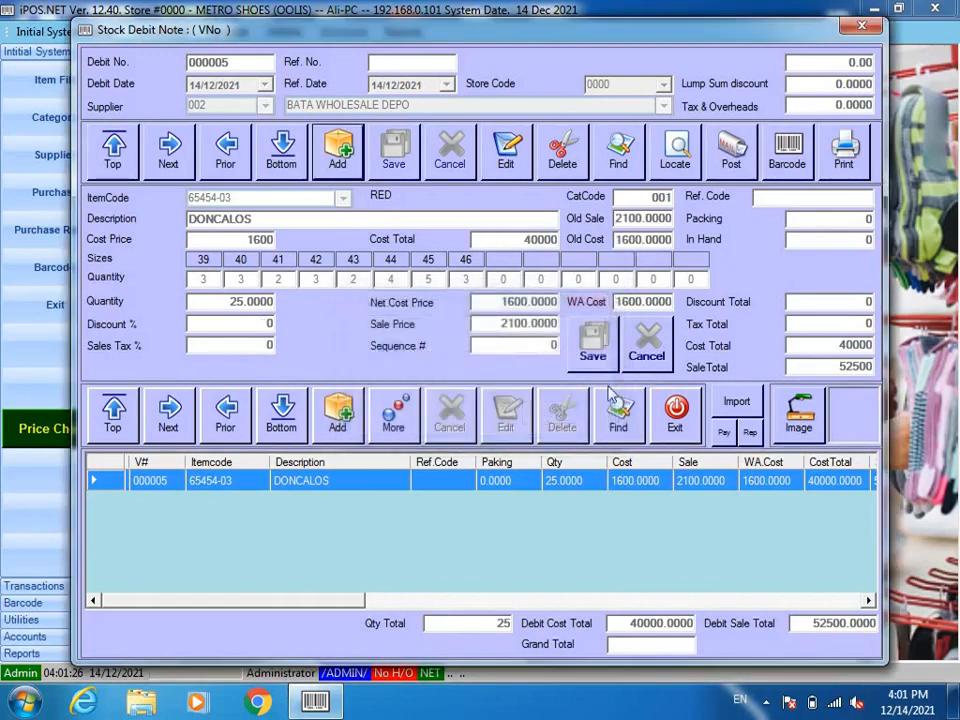
click(666, 428)
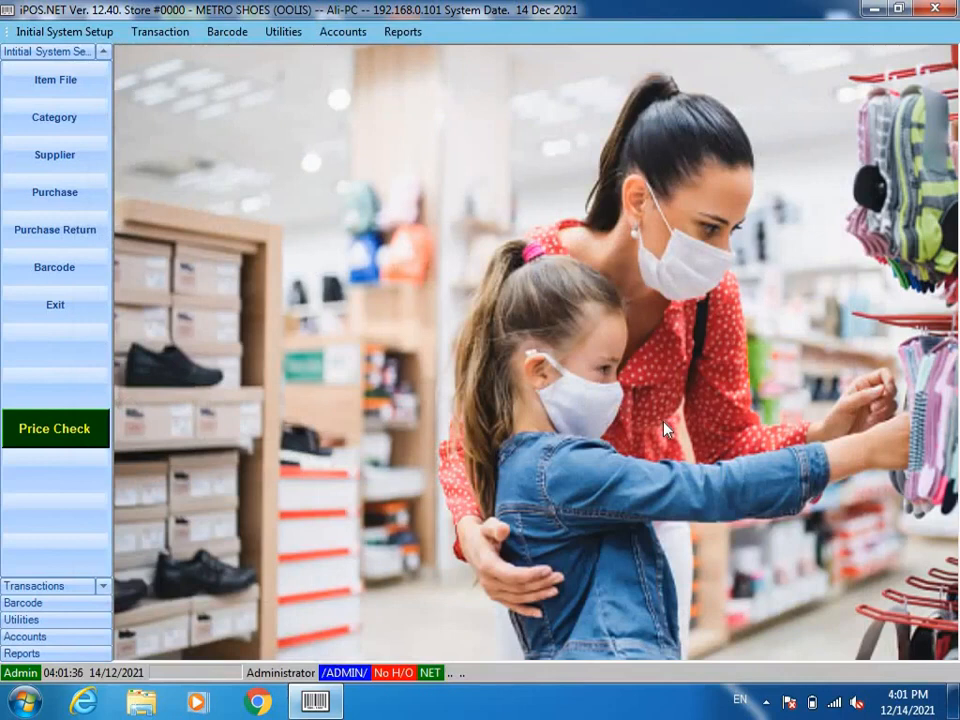
Step: Log in to the POS with the user's password on the EVE shift, opening empty bill 0006
key(F12)
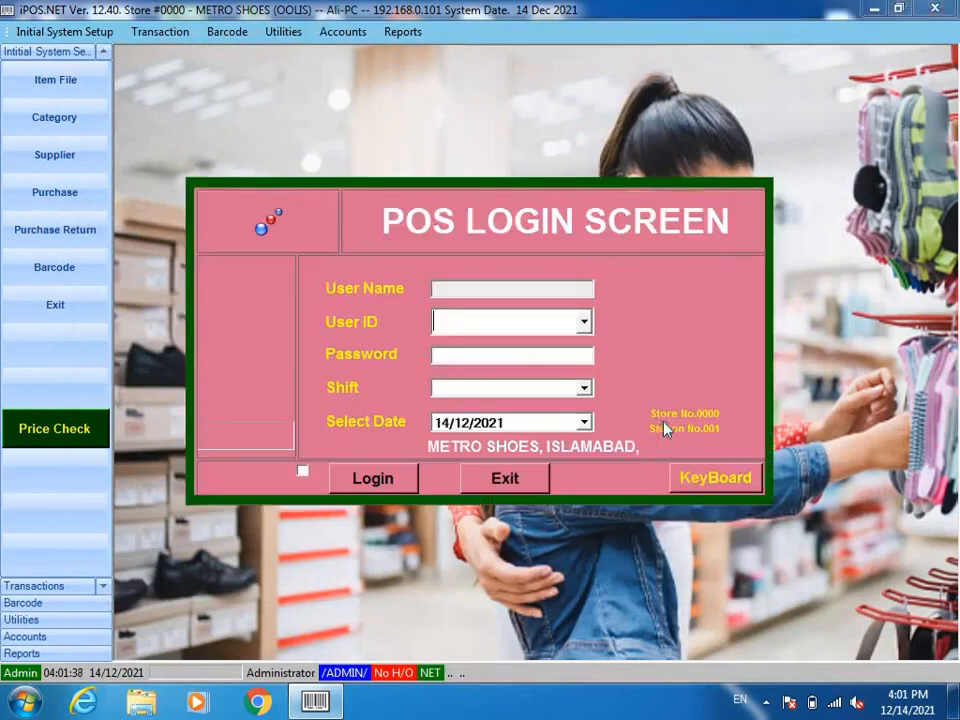
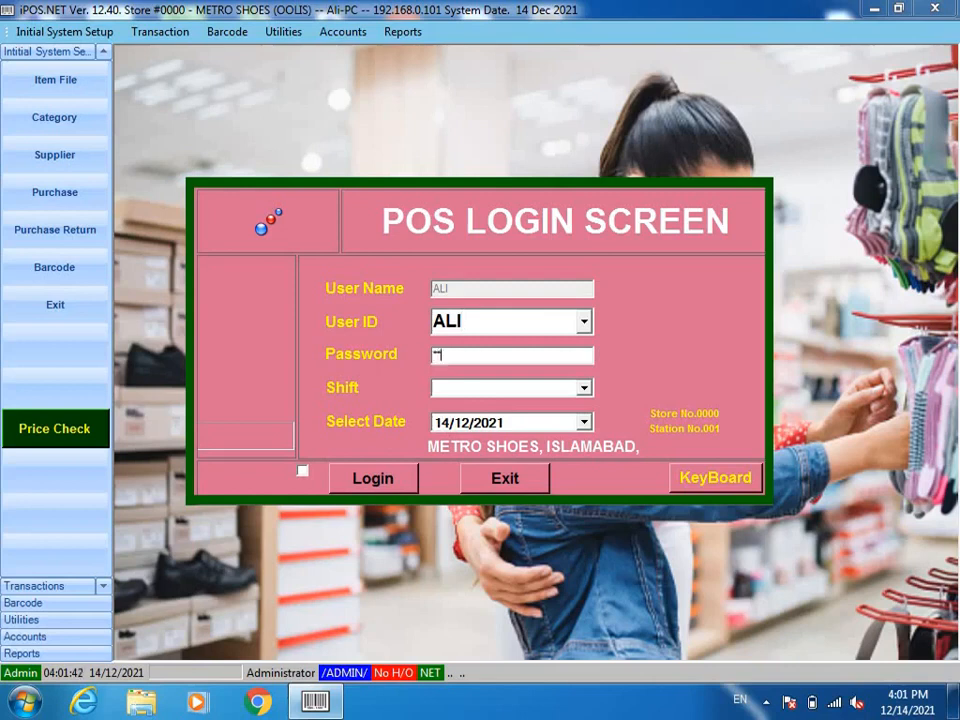
key(Return)
key(Down)
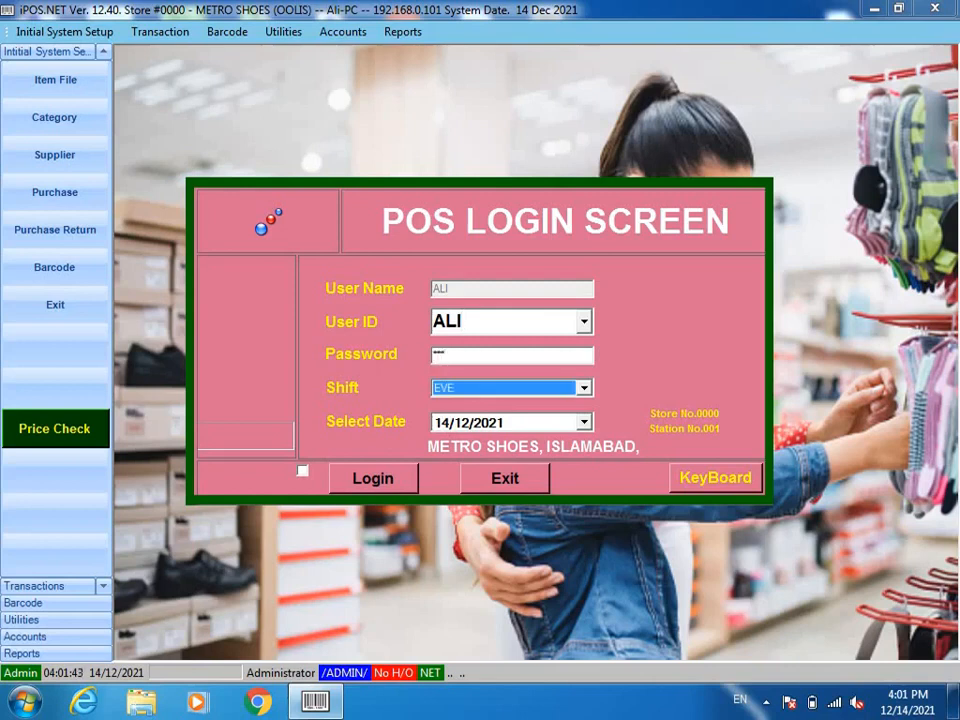
key(Down)
key(Up)
key(Tab)
key(Return)
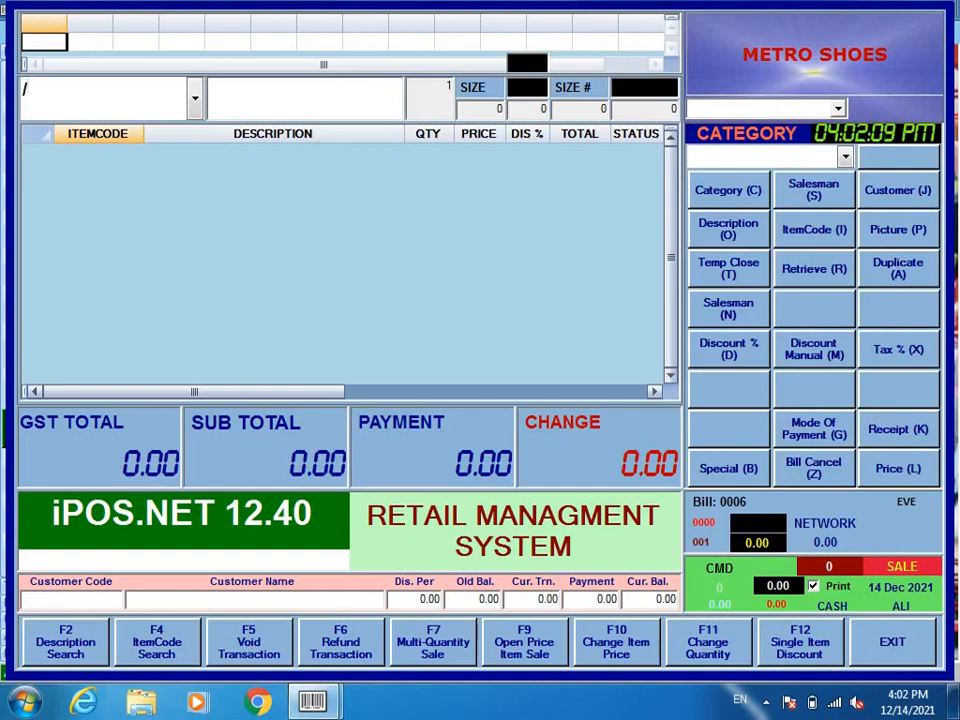
Step: Search the stock list for DONCALOS and load it into the sale in size 40
key(Return)
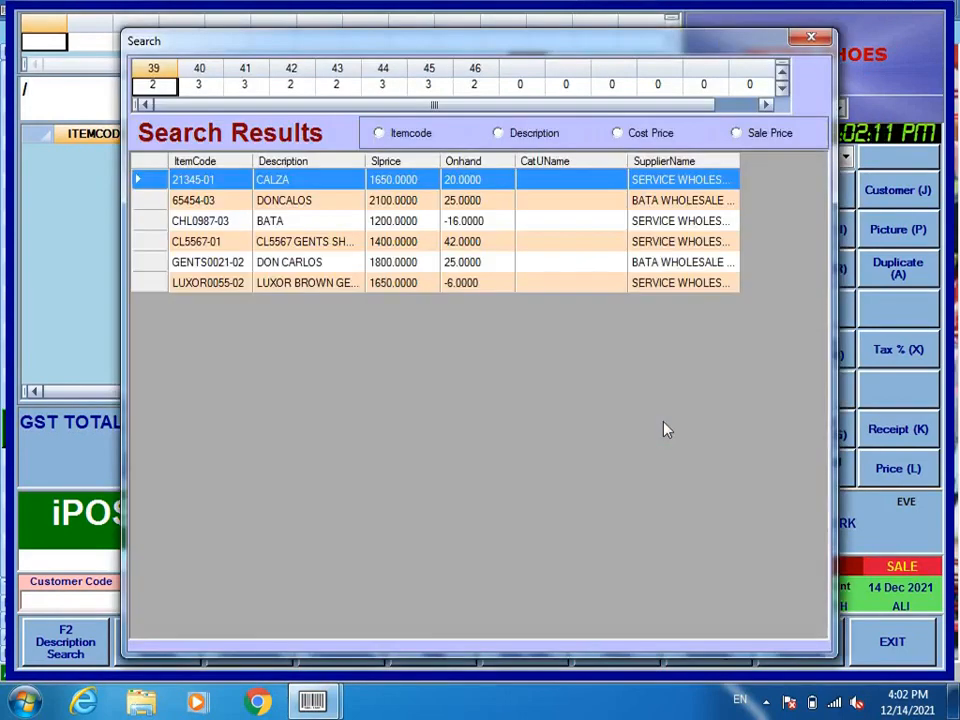
key(Down)
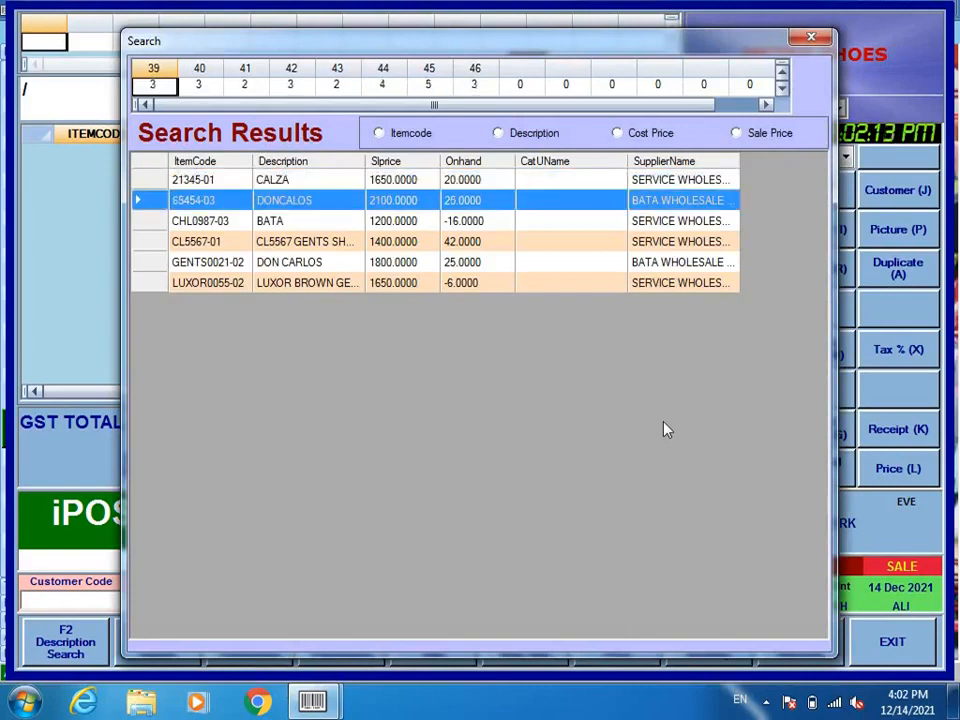
key(Return)
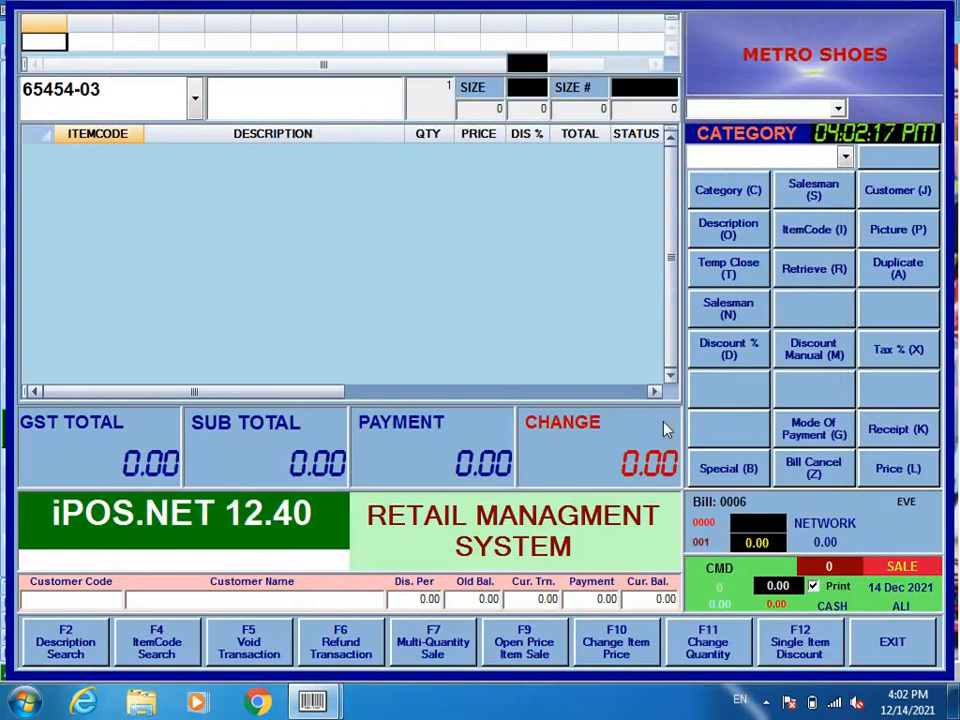
text(-40)
key(Return)
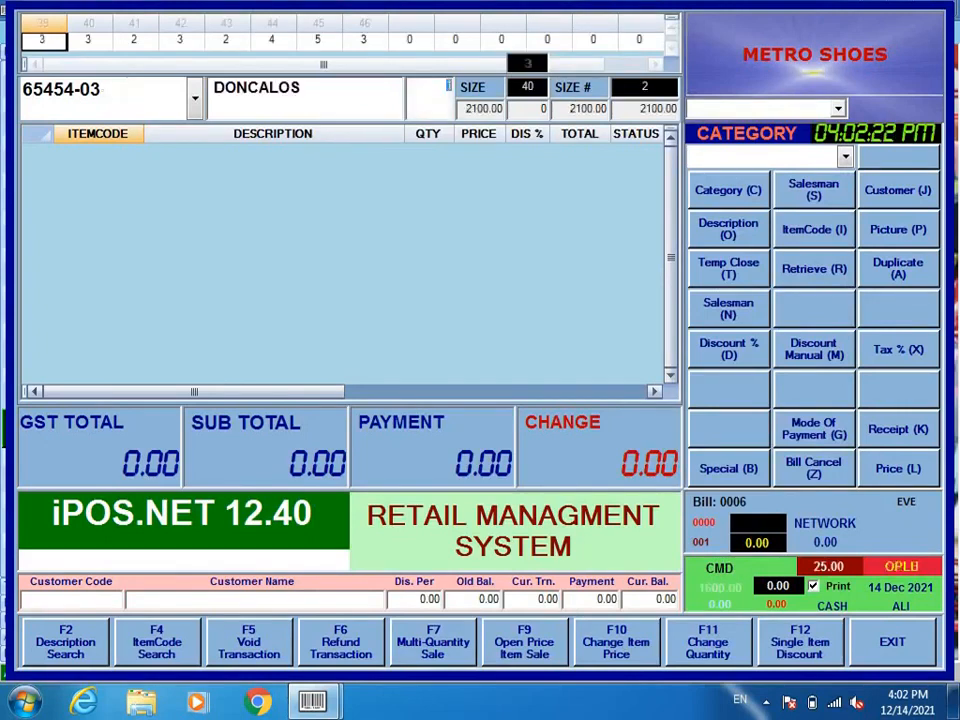
Step: Add one pair at 2100.00 to the bill and enter a 2500 payment
key(Return)
key(Return)
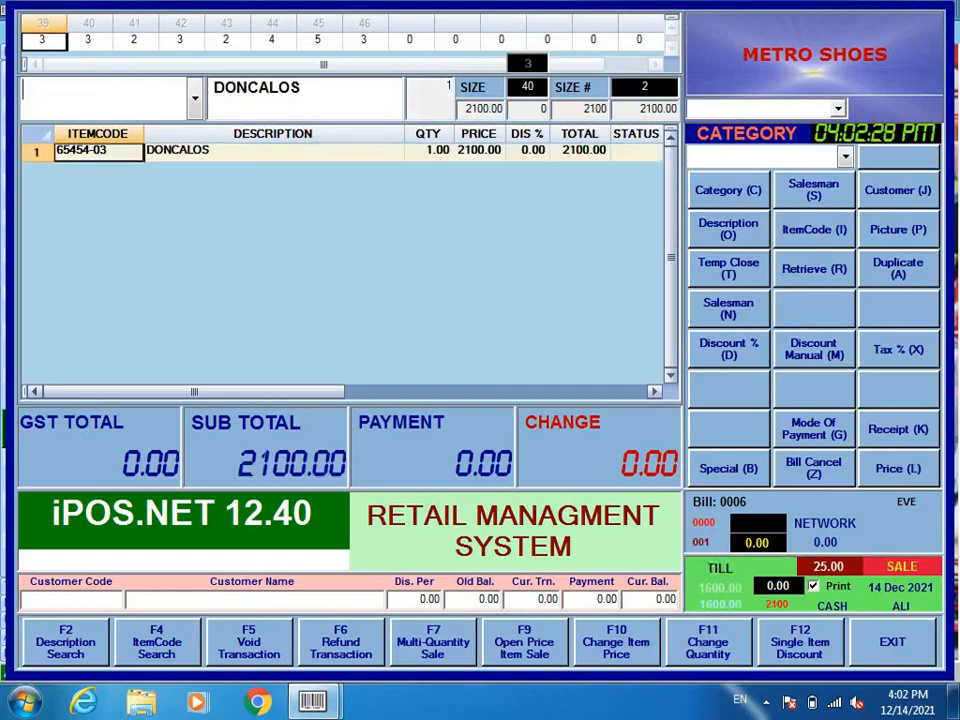
key(Return)
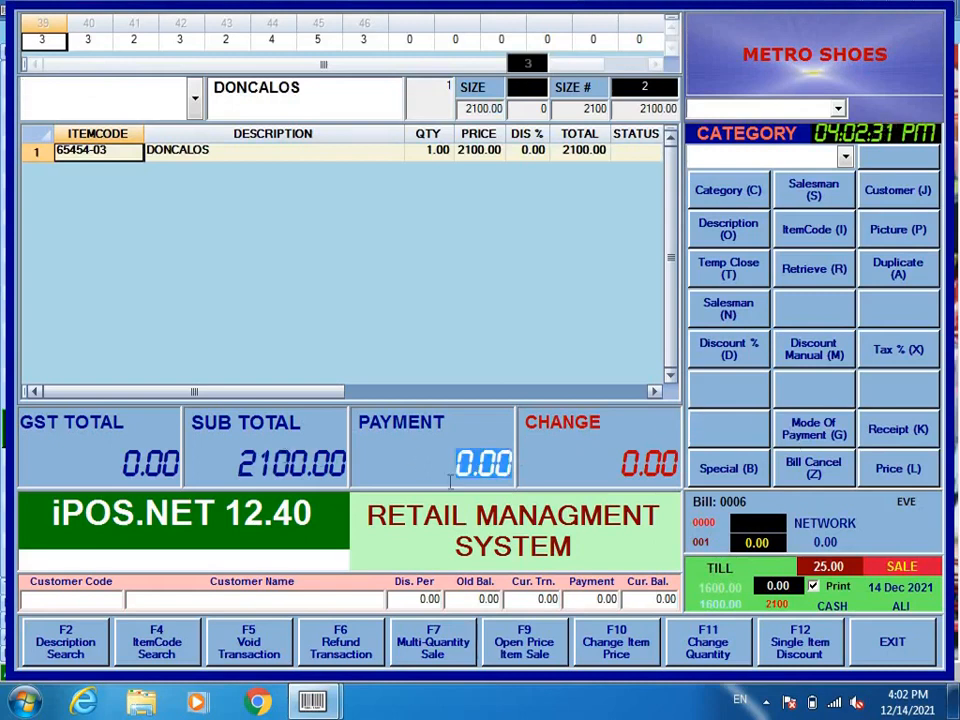
text(2500)
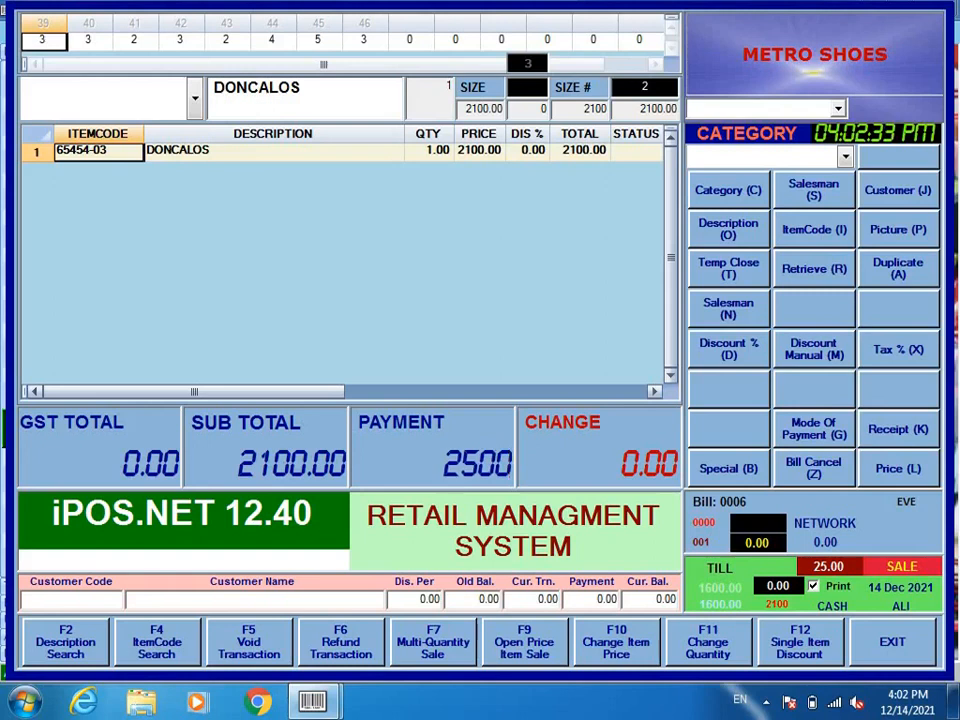
key(Return)
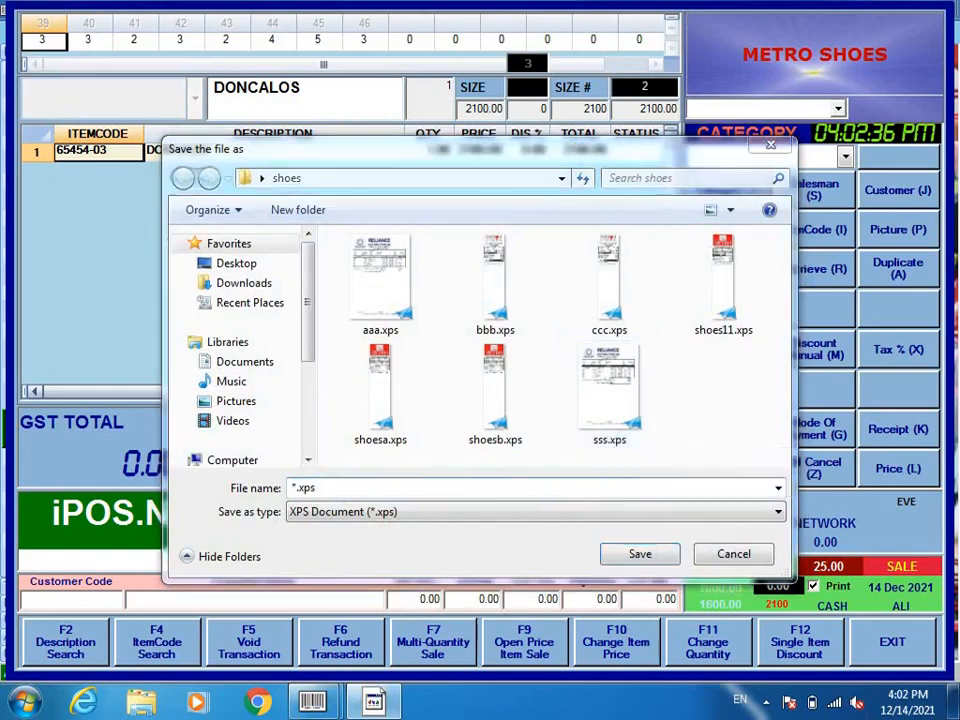
Step: Save the bill receipt as the XPS file 'doncalos' in the shoes folder
click(472, 540)
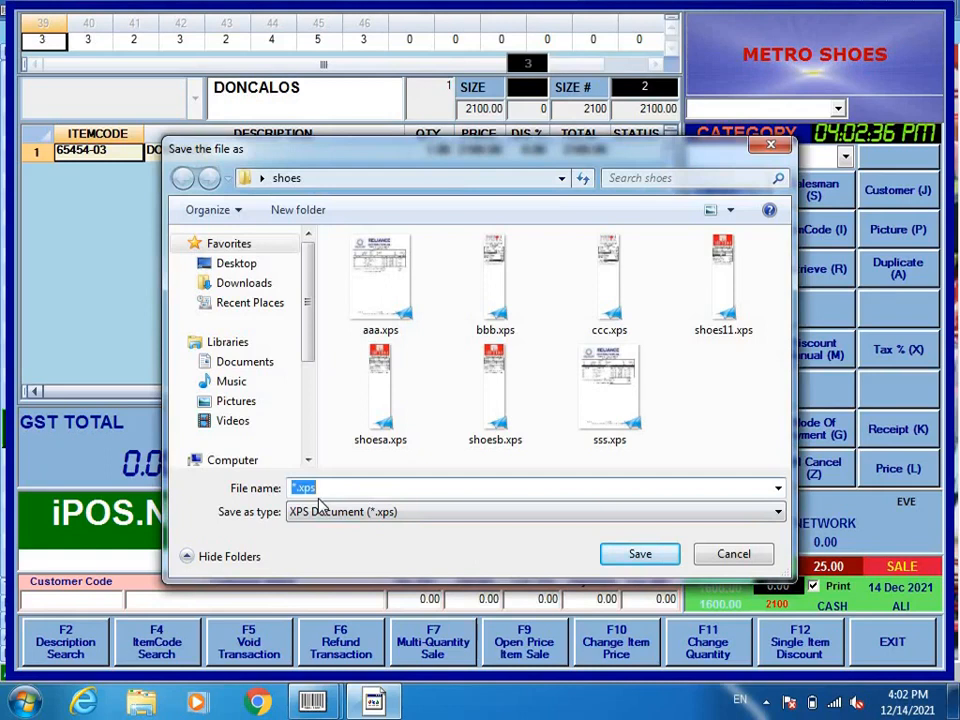
text(aaa)
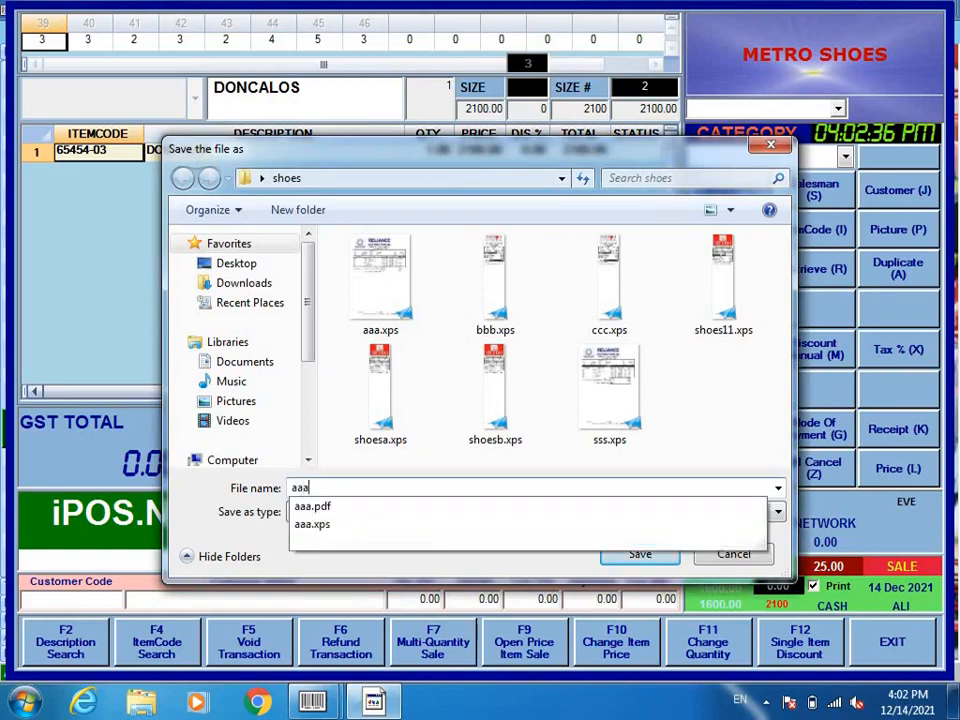
key(BackSpace)
key(BackSpace)
key(BackSpace)
text(d)
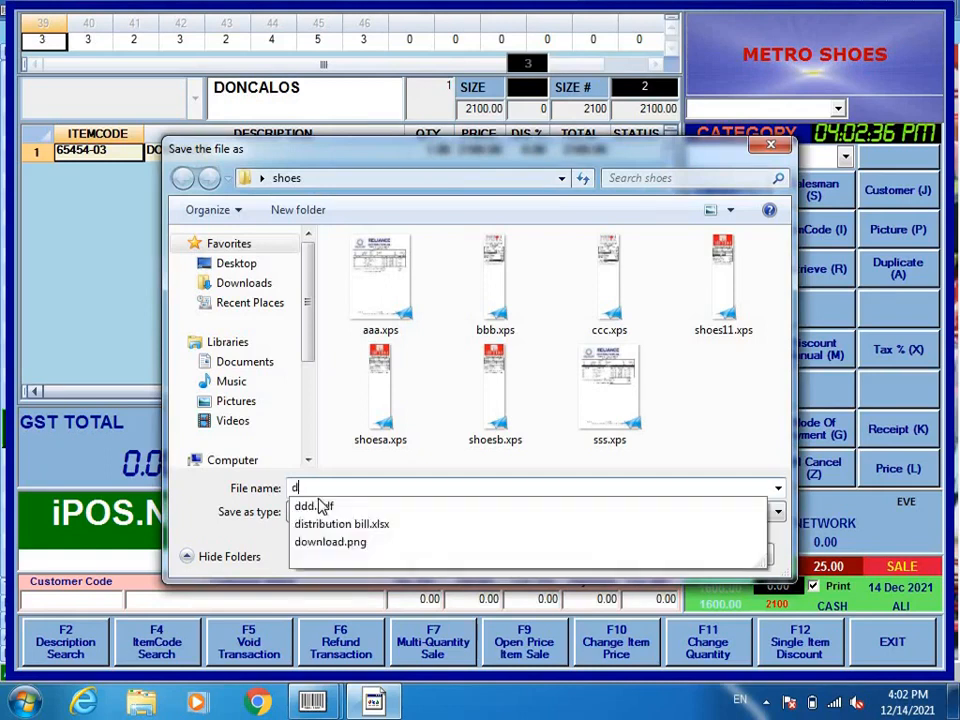
text(onc)
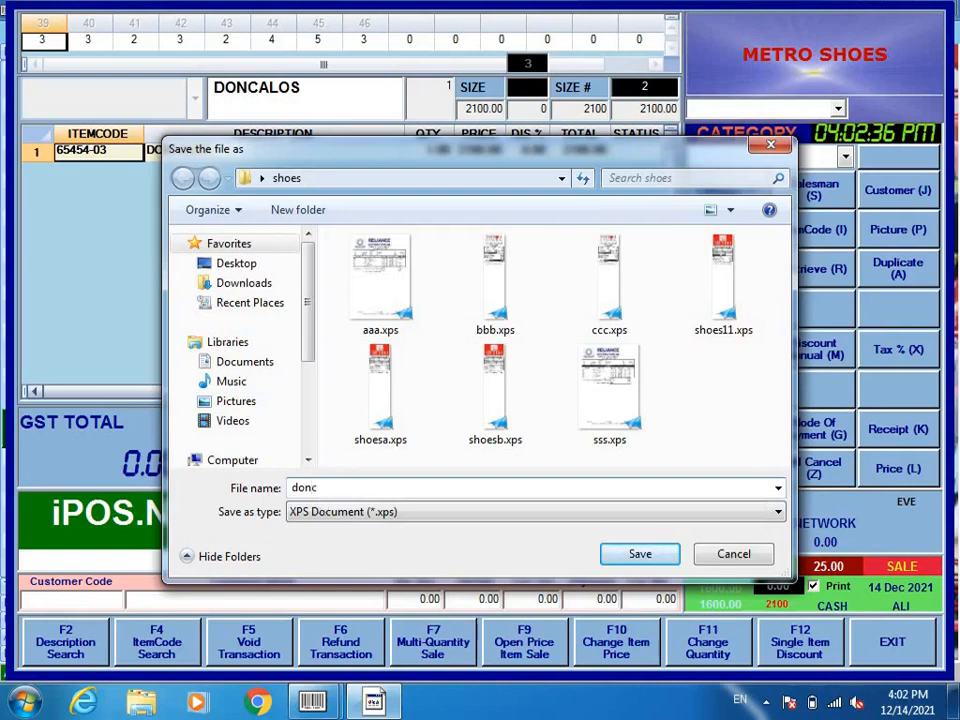
text(alos)
click(641, 555)
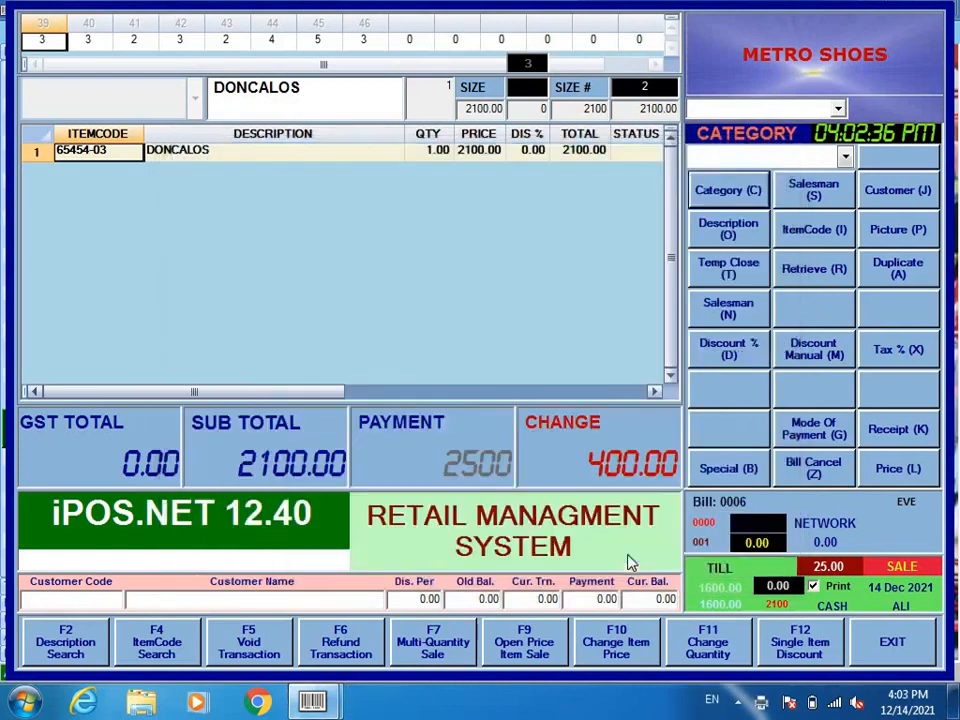
Step: Open doncarlos.xps from the shoes folder in a maximised XPS Viewer zoomed to about 151%
click(955, 700)
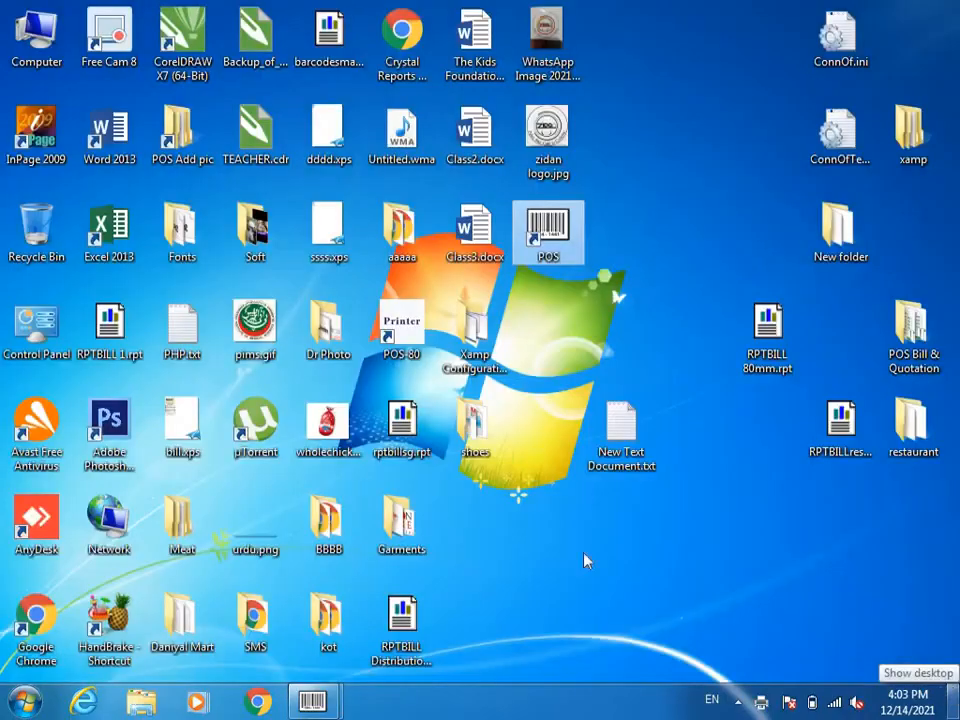
double_click(478, 430)
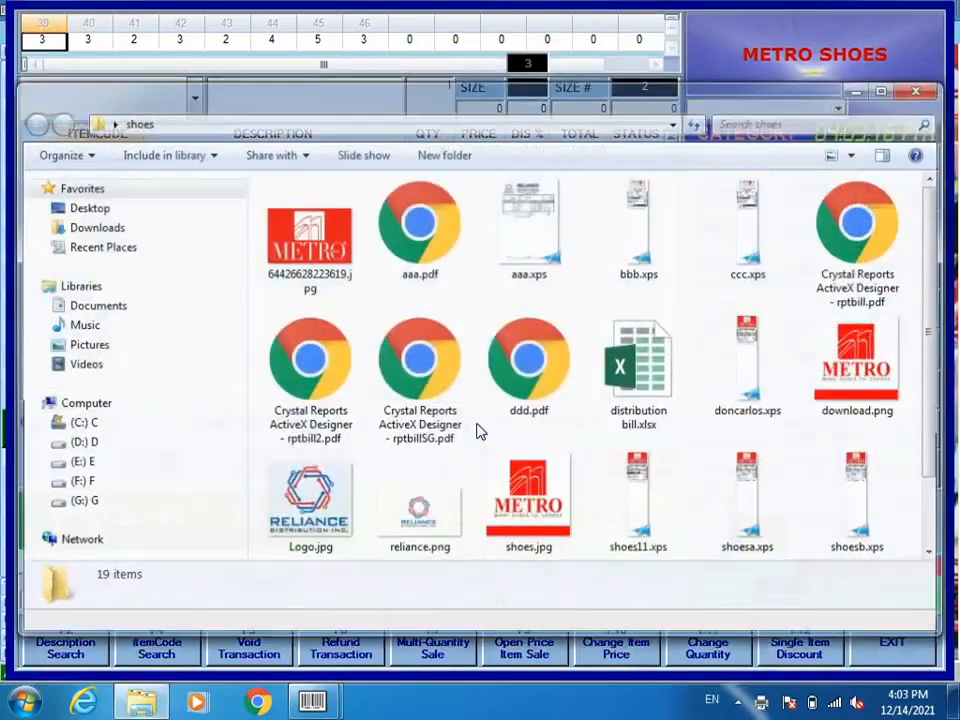
double_click(601, 295)
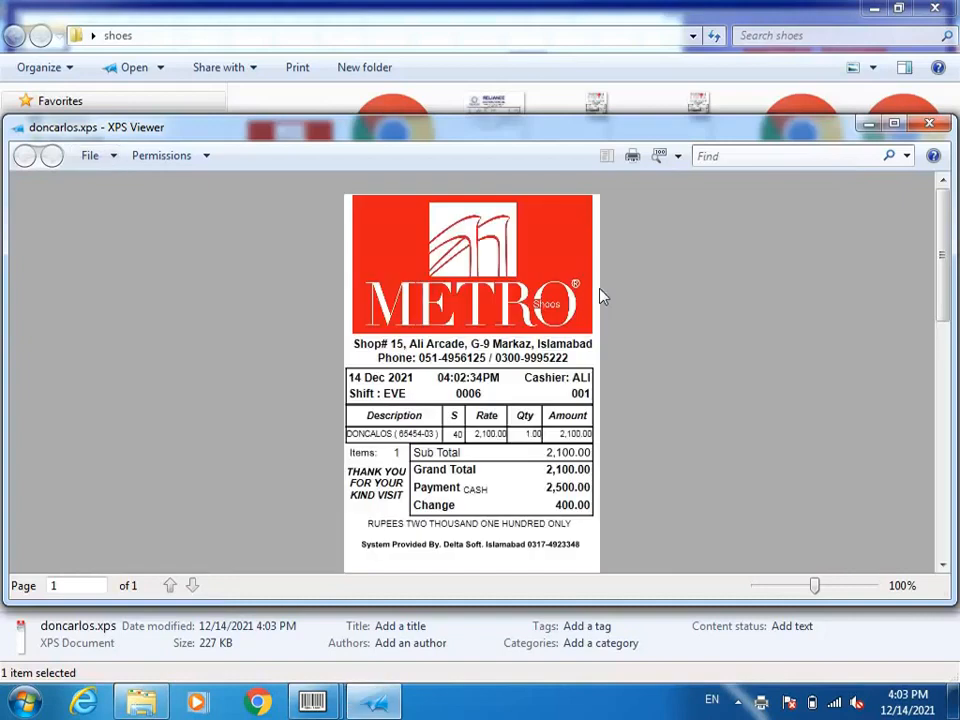
click(894, 125)
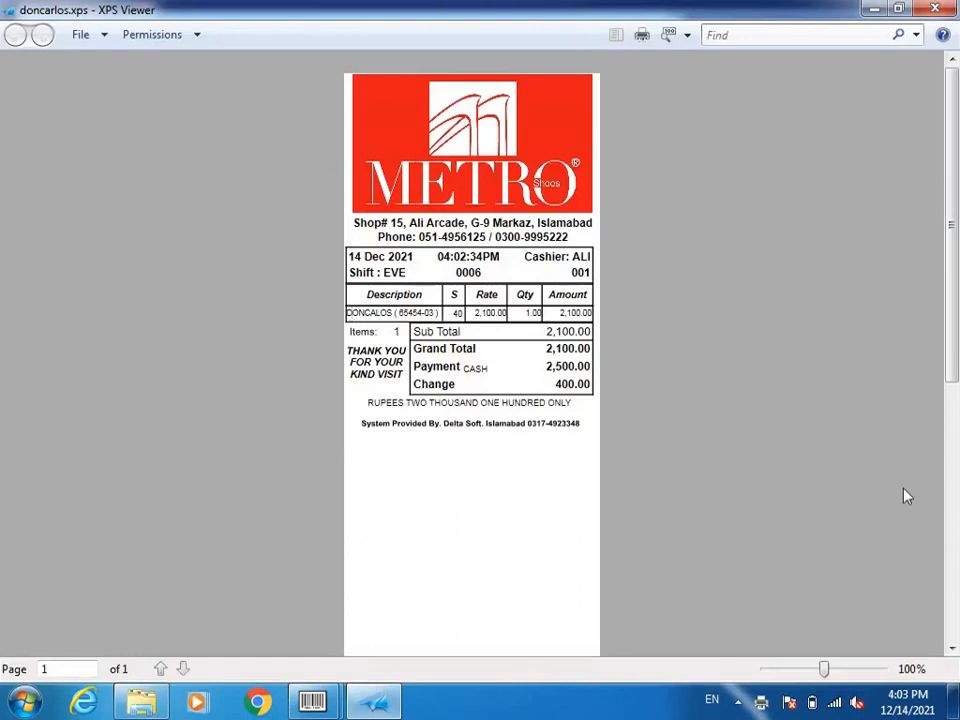
drag(823, 670, 831, 670)
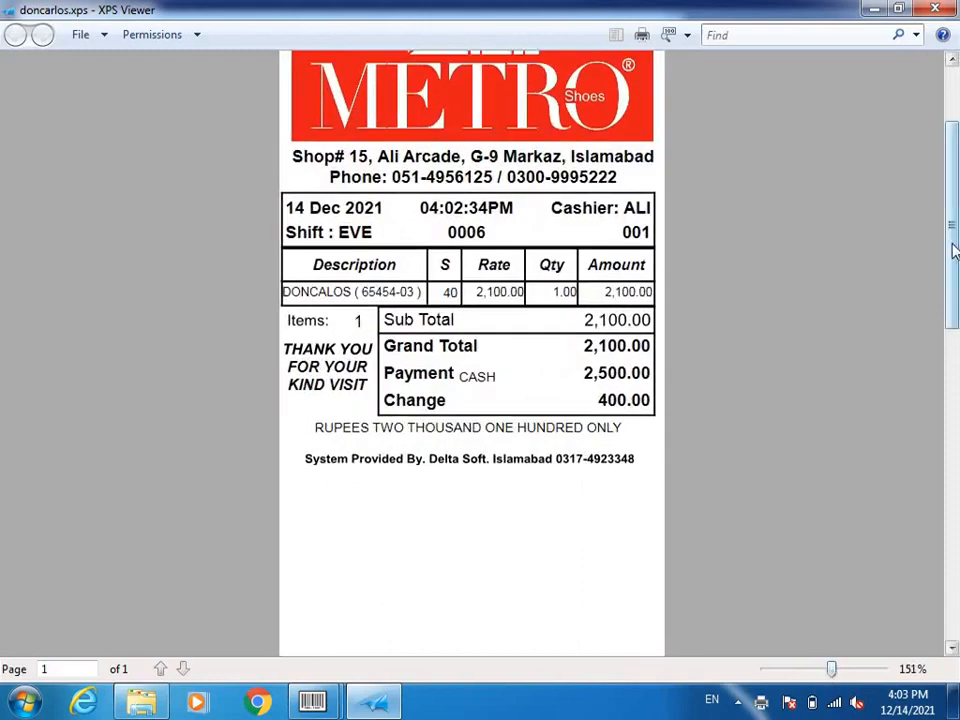
drag(953, 251, 953, 202)
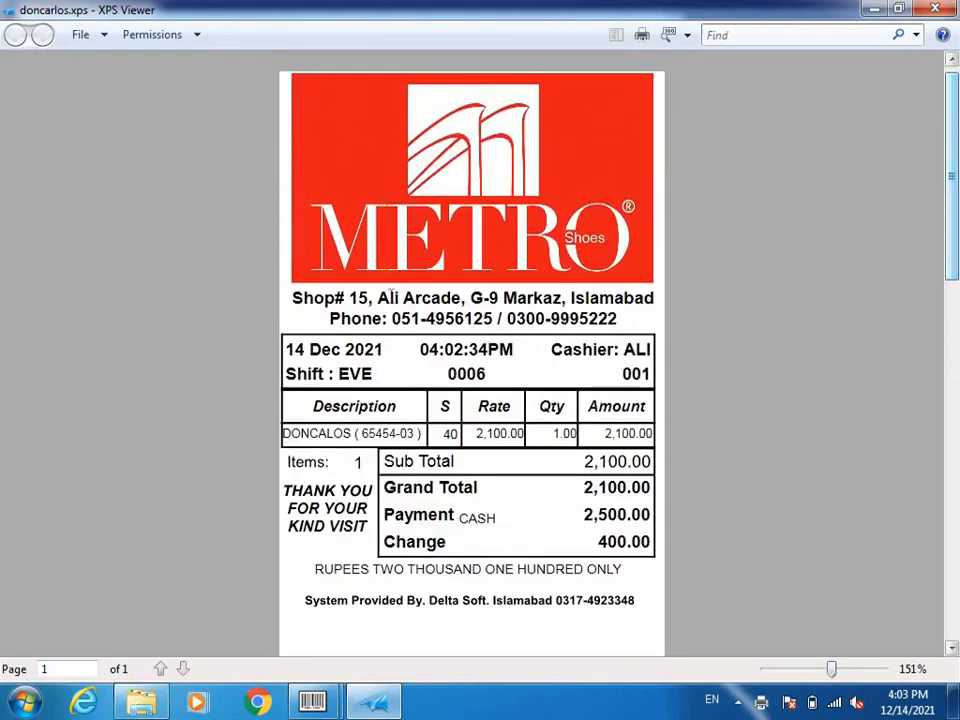